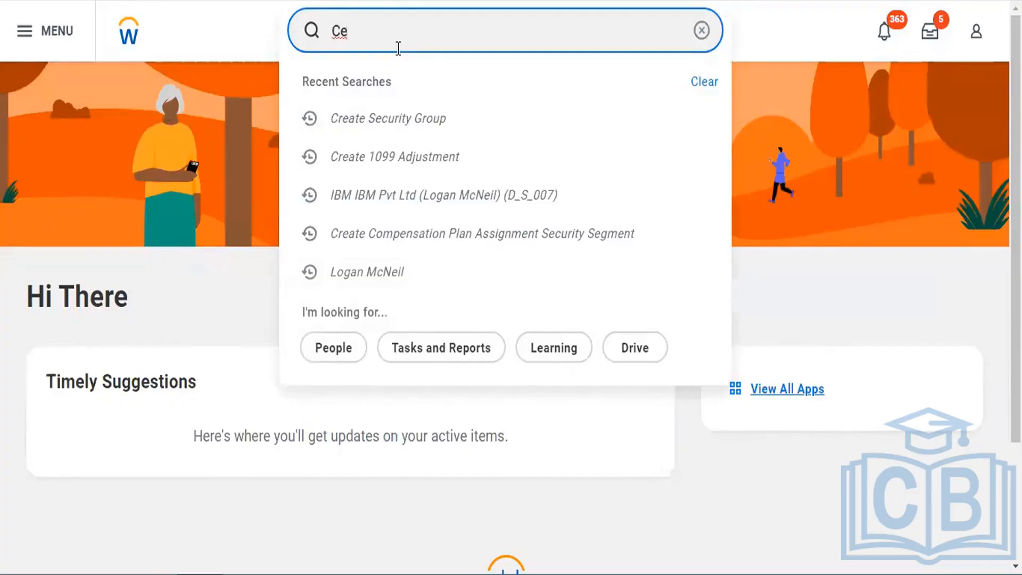
Step: Search for "Create security" and open the Create Security Group task
key(BackSpace)
text(reate securit)
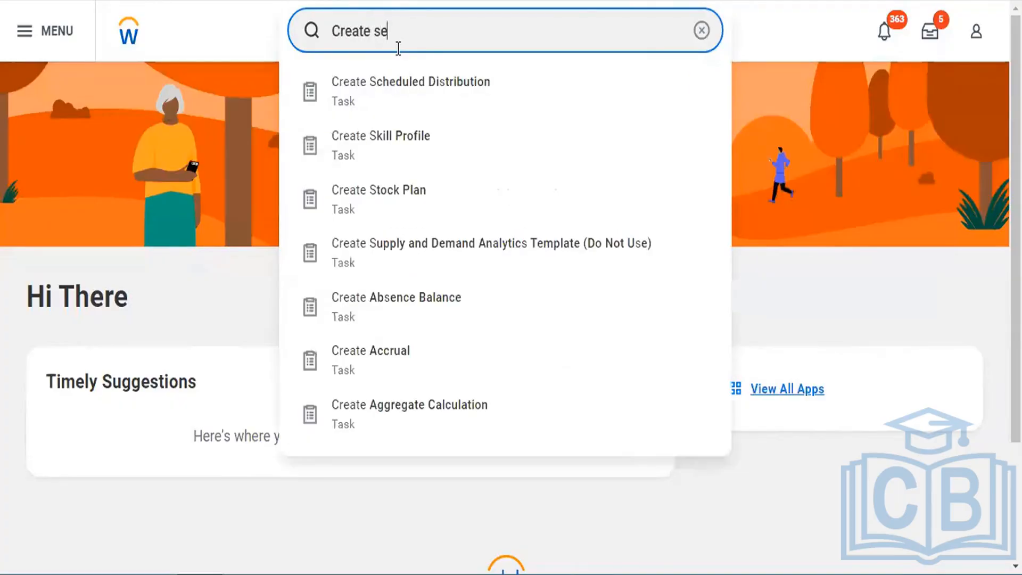
text(y)
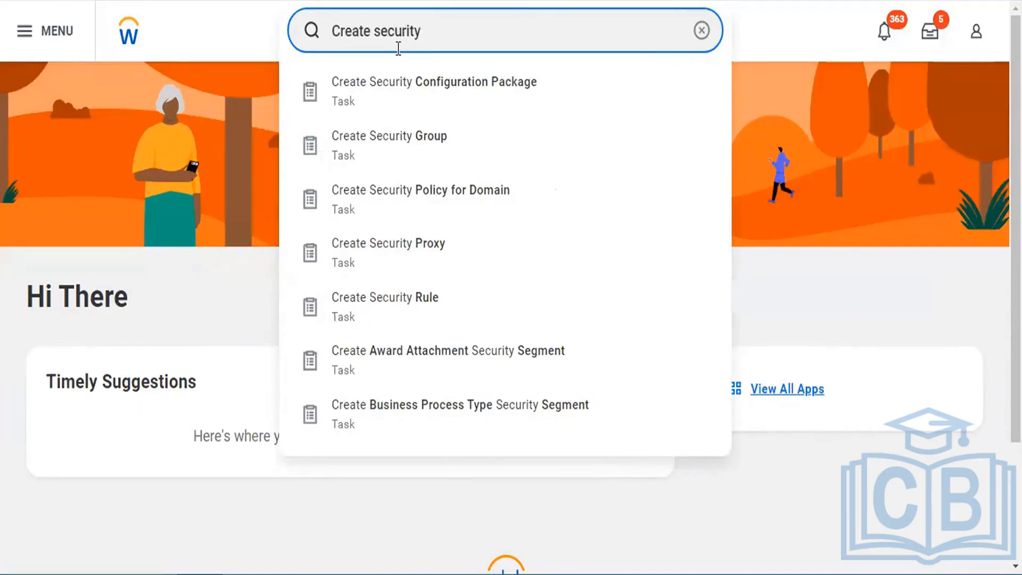
click(374, 139)
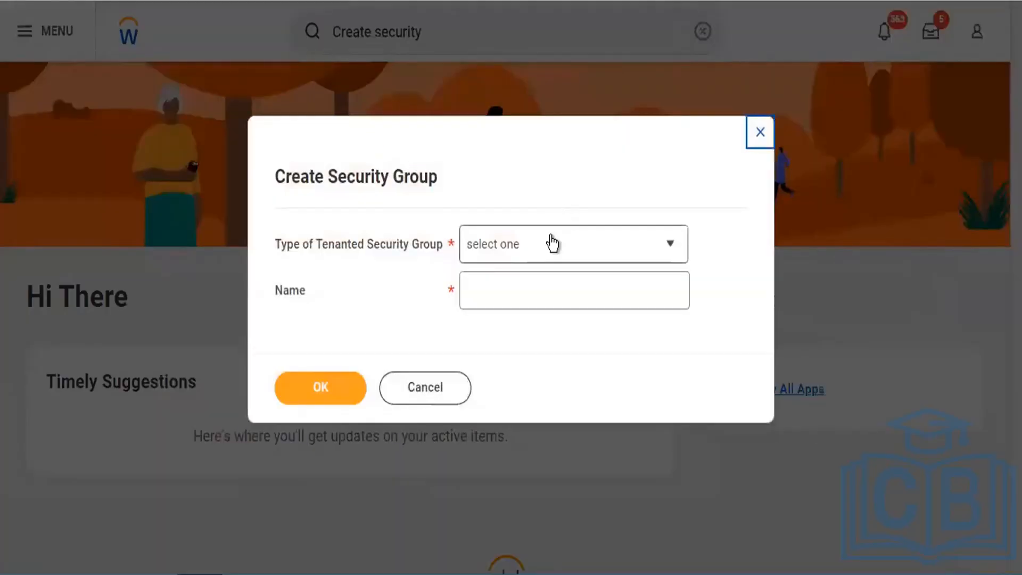
Step: Create a tenanted security group of type Rule-Based Security Group named "CEO (CF Pvt Ltd)"
click(552, 244)
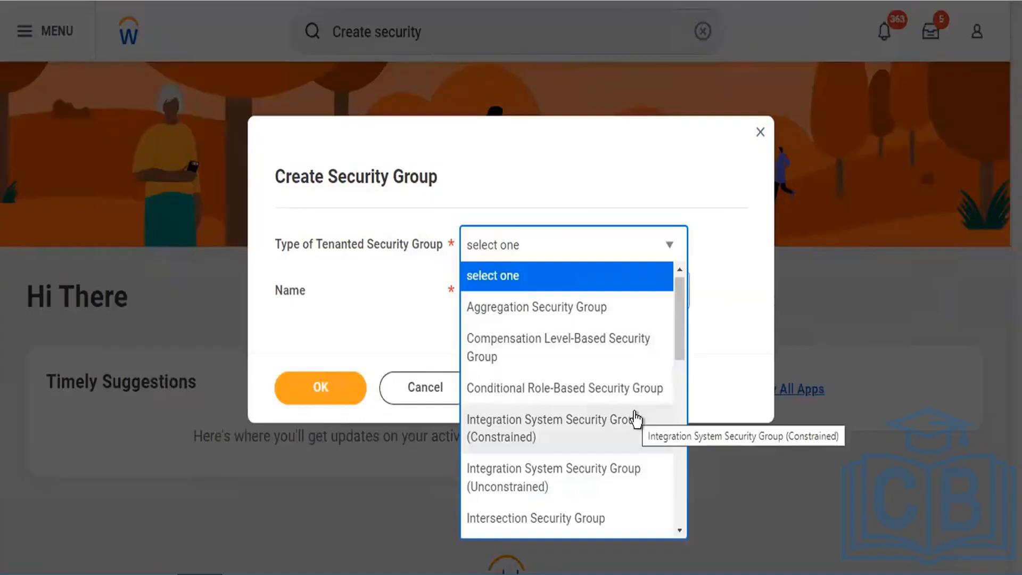
scroll(548, 427, down, 8)
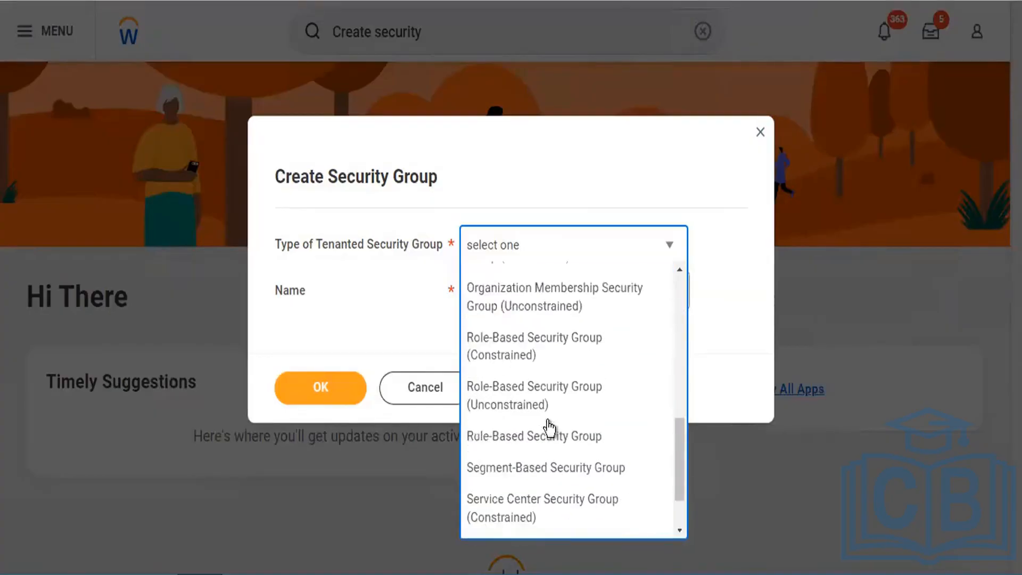
click(531, 442)
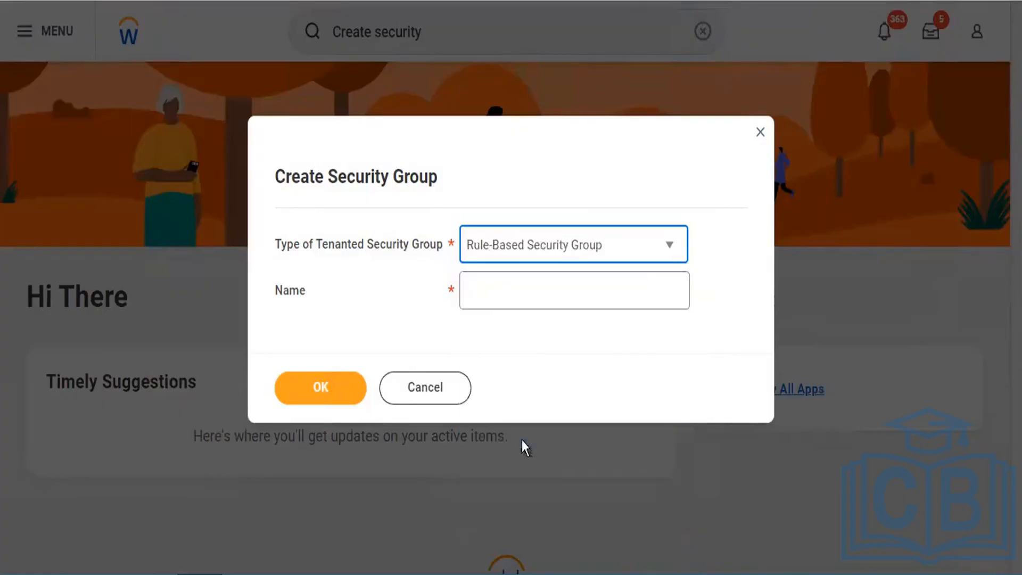
click(526, 290)
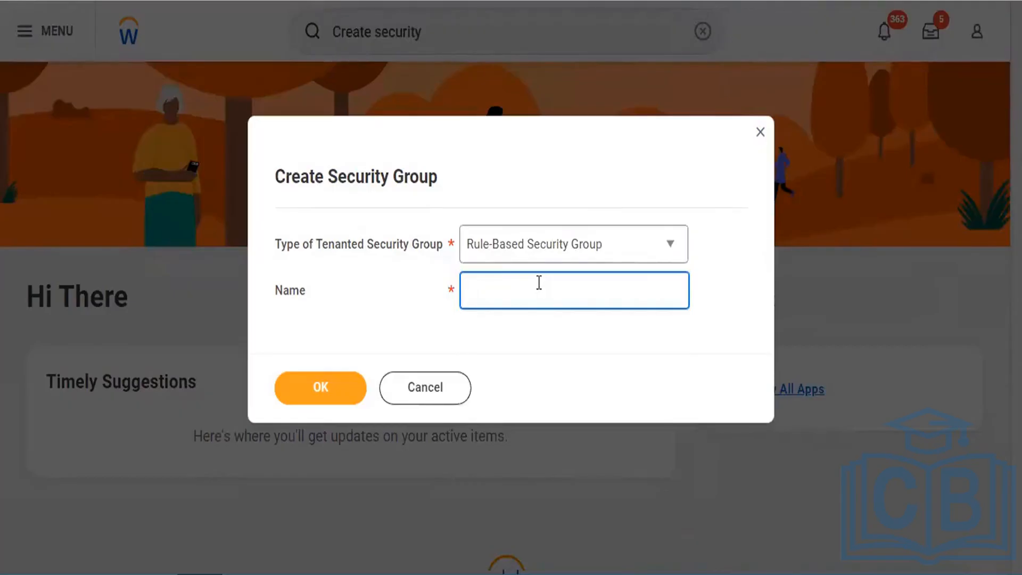
text(CEO (CF Pvt Ltd))
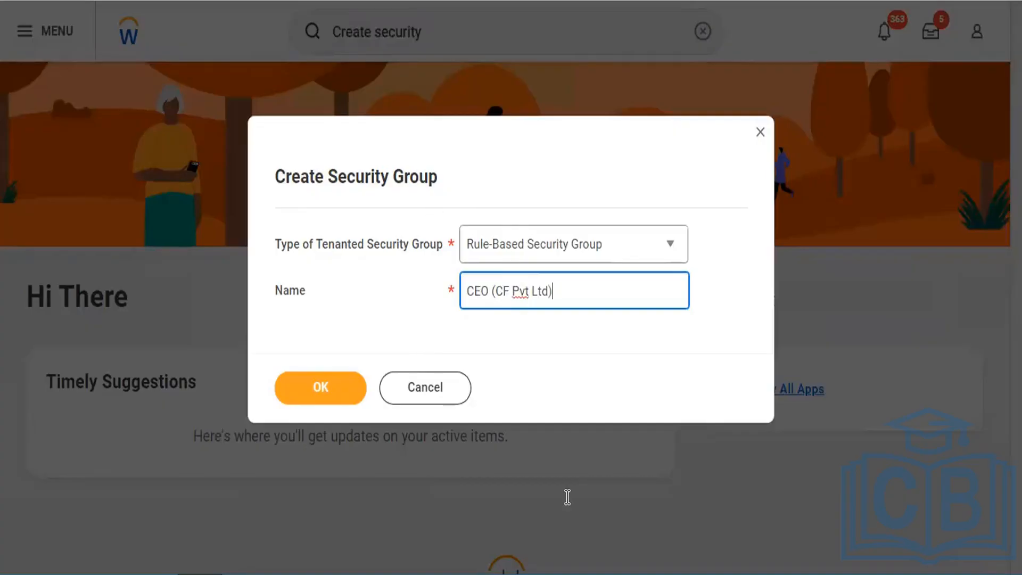
click(321, 390)
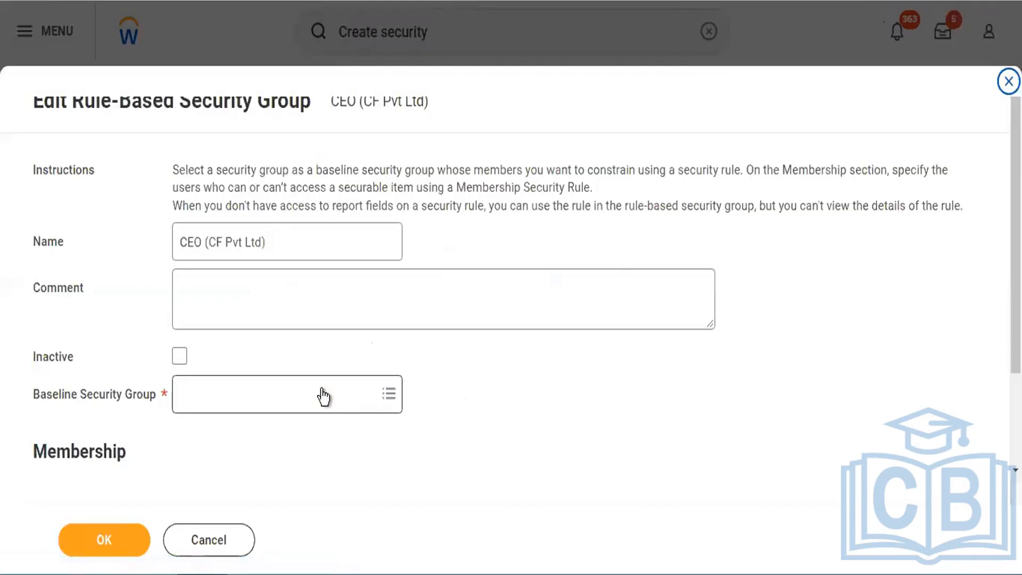
Step: Start the group's comment with the heading "CEO Security Key Points :-" followed by a blank line
scroll(567, 456, down, 2)
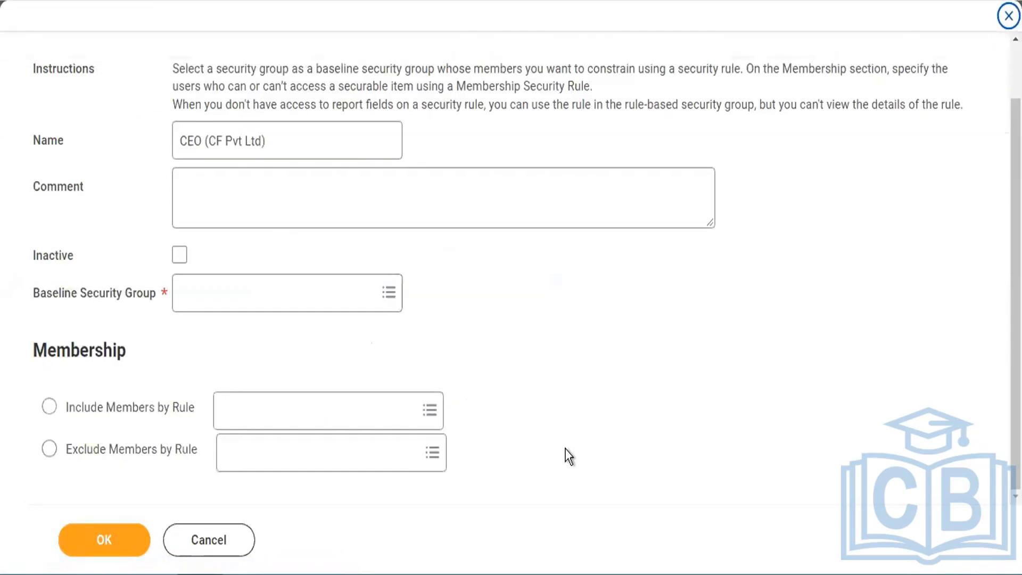
scroll(569, 456, up, 1)
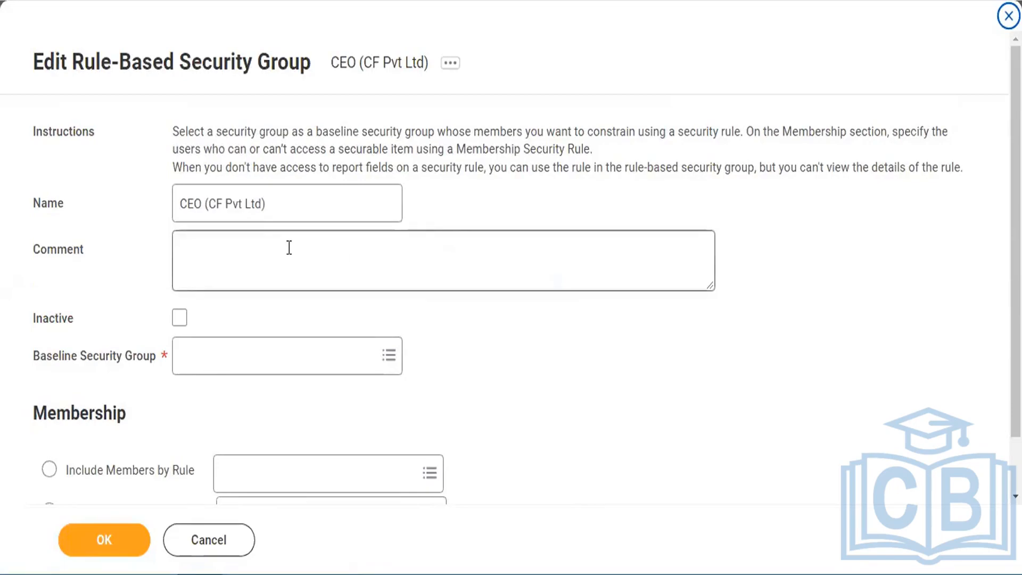
click(223, 252)
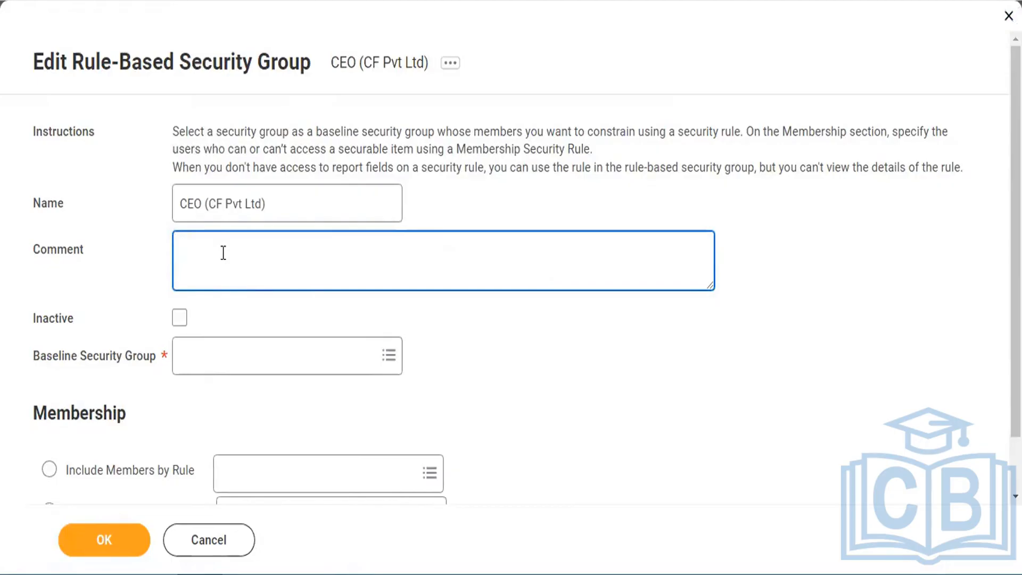
text(CE)
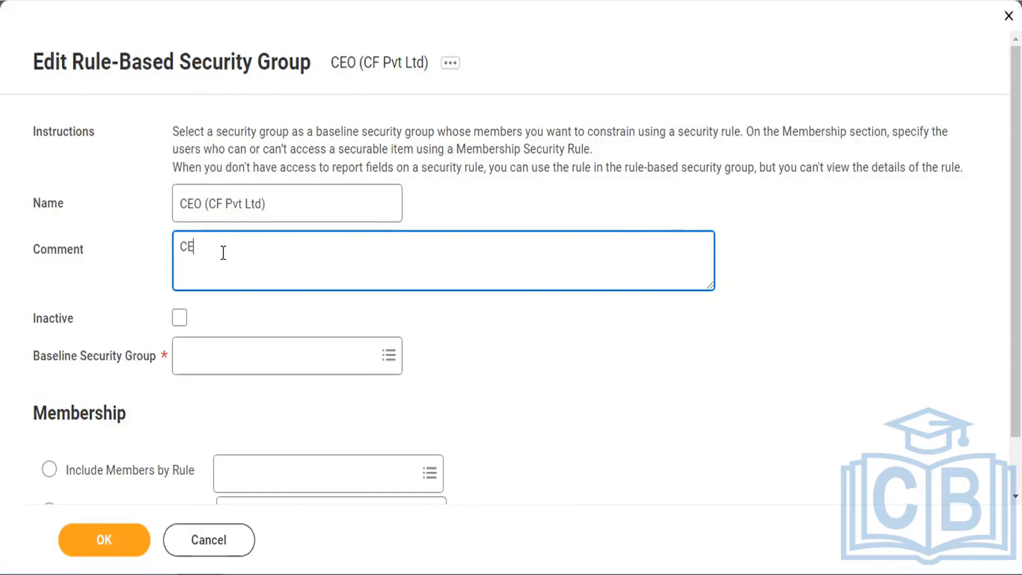
text(O Security Key Points :-)
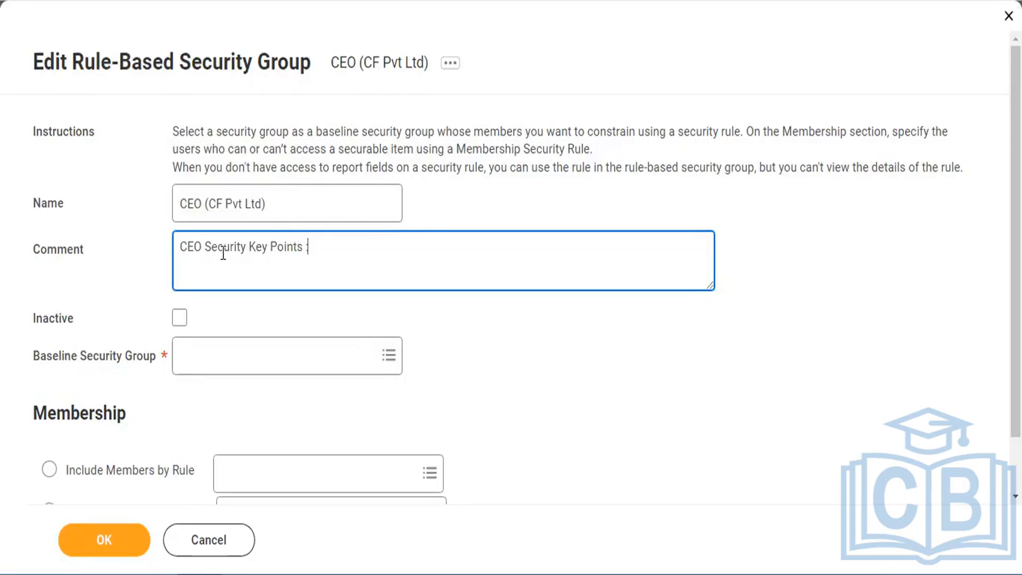
key(Return)
key(Return)
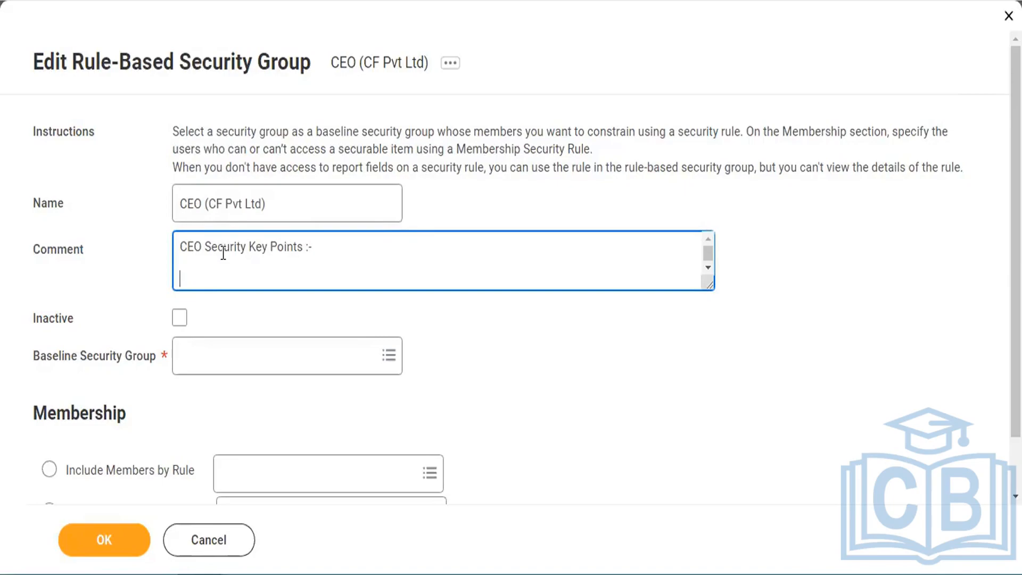
Step: Add the asterisk bullet "CEO Cannot carry his personal laptop and pend drive." under the comment heading
text(*)
click(251, 265)
text(CEO Can)
text(not)
text( carry)
text( his )
text(jo)
key(BackSpace)
key(BackSpace)
text(er)
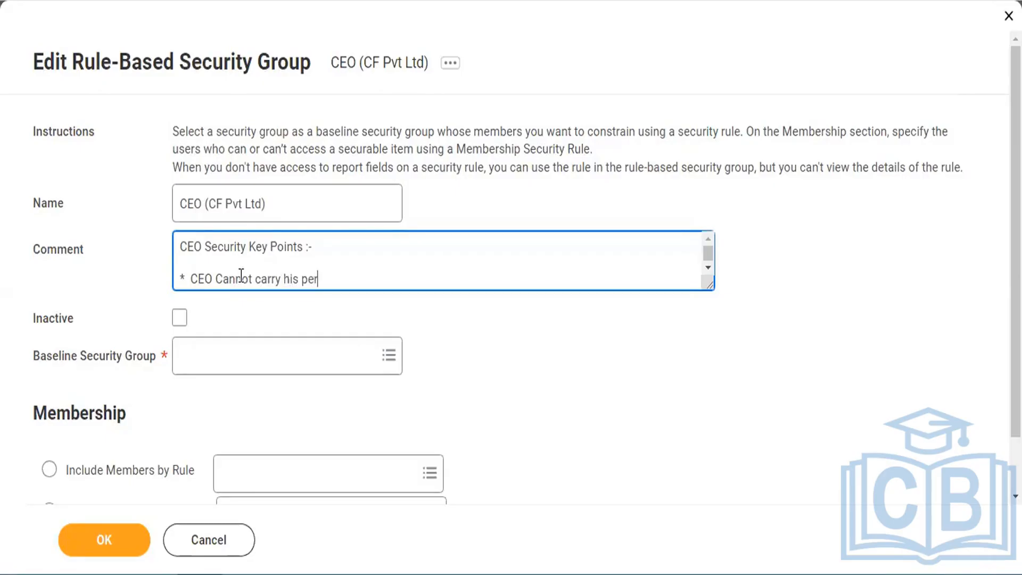
text(sonal laptop and p)
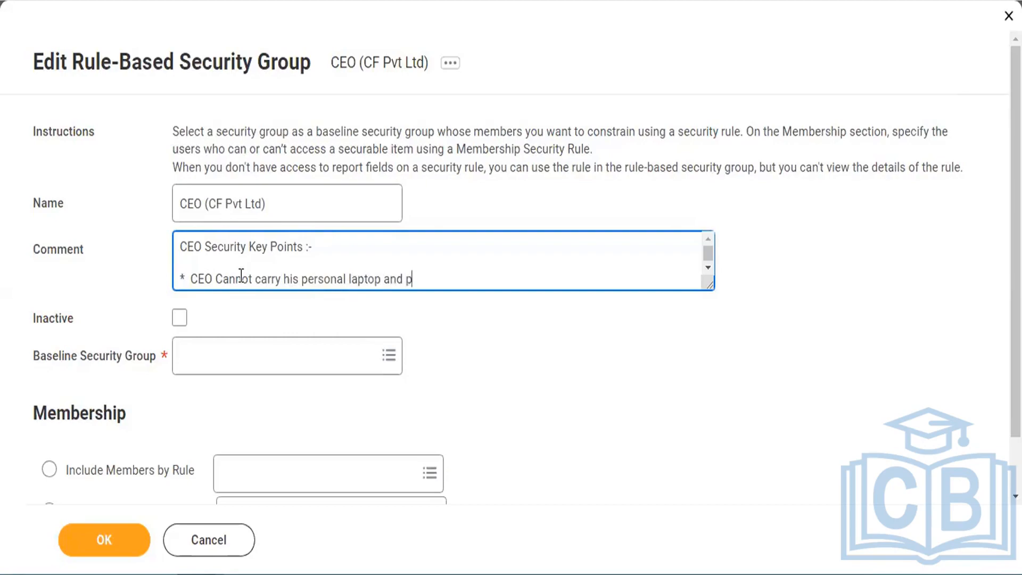
text(end drive a)
key(BackSpace)
key(BackSpace)
text(.)
Step: Add three asterisk bullets filled with placeholder x characters below the laptop rule in the comment
key(Return)
text(* )
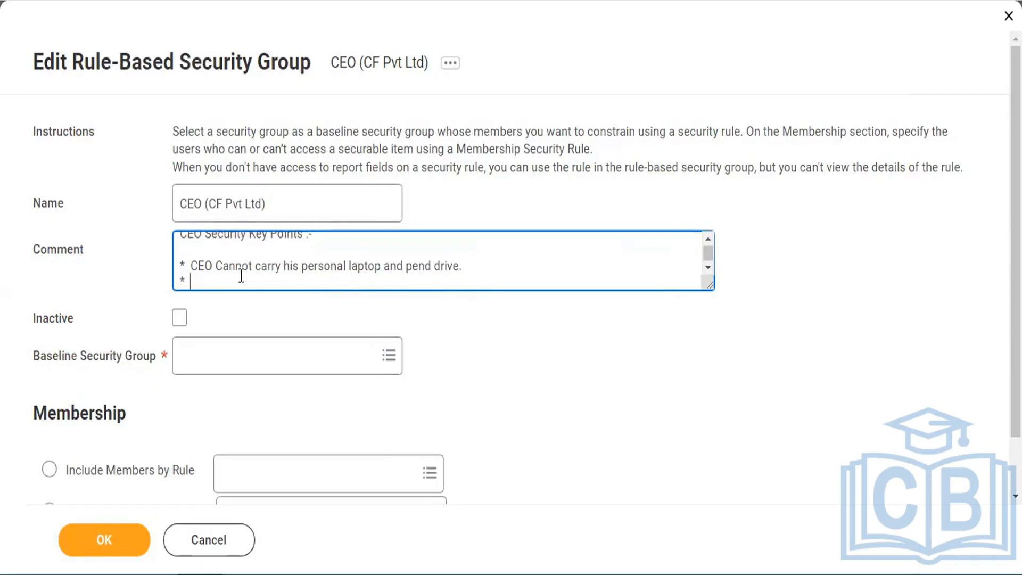
text(xxxxxxxxxxxxxxxxxxxxxxxxxxxxxxxxxxxxxxxxxxxxxxxxx)
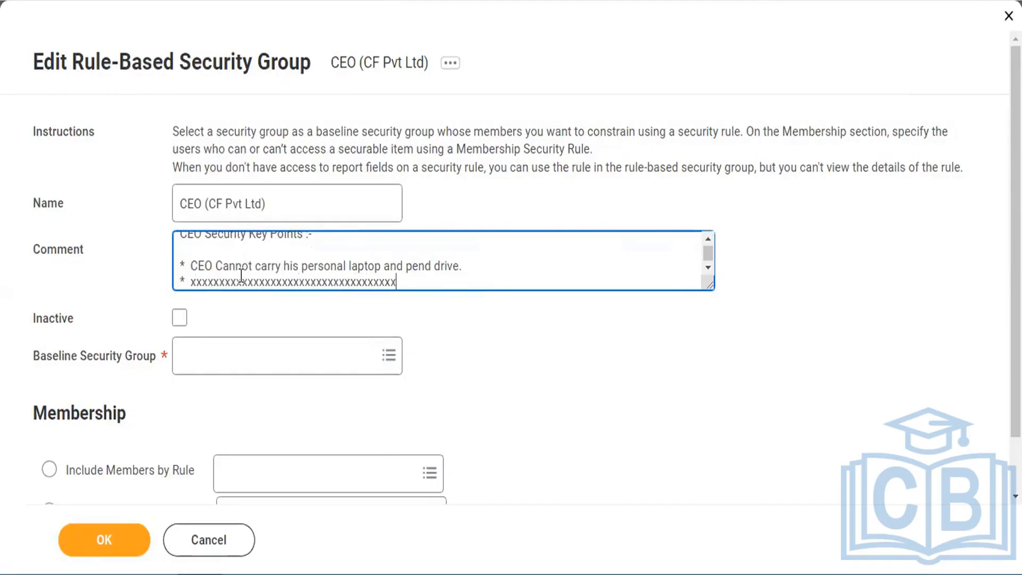
text(xxxxxxxxxxxxxx)
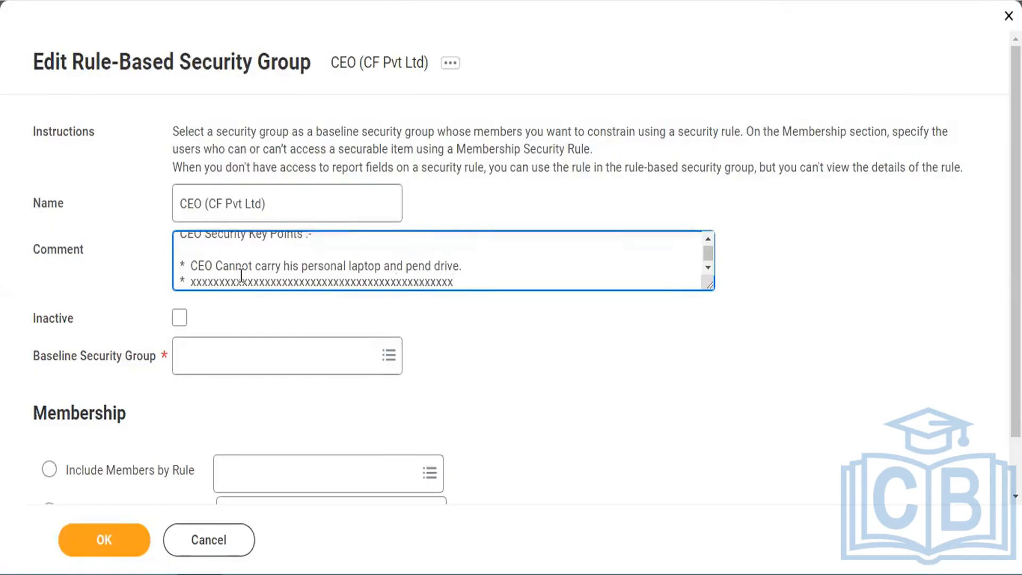
key(Return)
text(* )
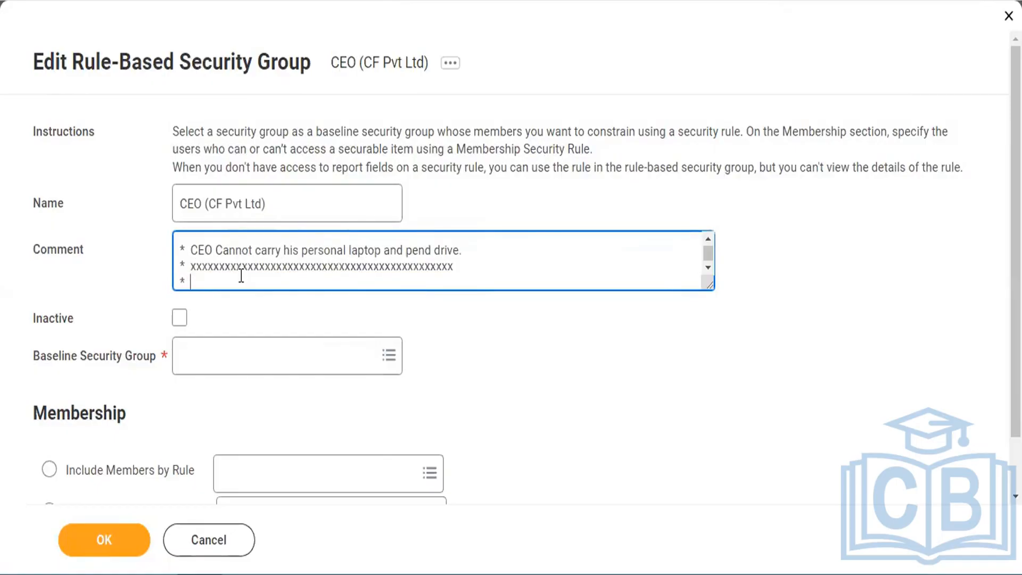
text(xxxxxxxxxxxxxxxxxxxxxxxxxxxxxxxxxxxxxxxxxxxxxxxxxx)
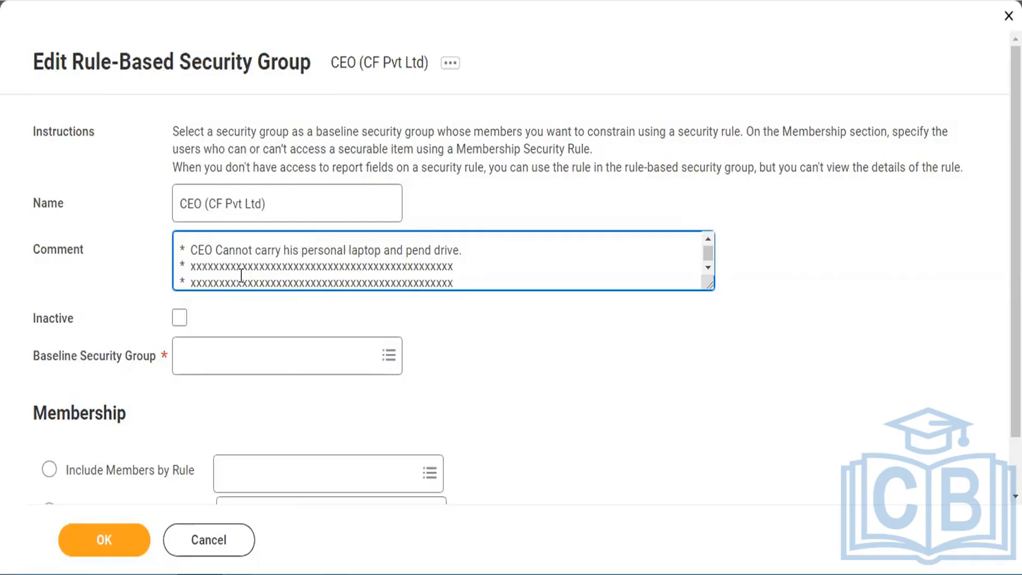
key(Return)
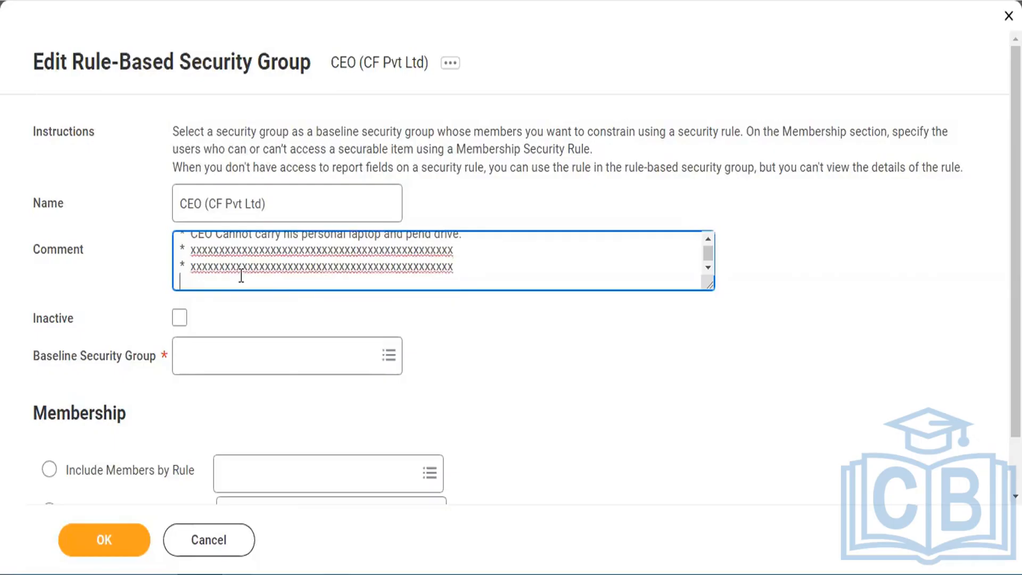
text(* xxxxxxxxxxxxxxxxxxxxxxxxxxxxxxxxxxxxxxxxxxxxxx)
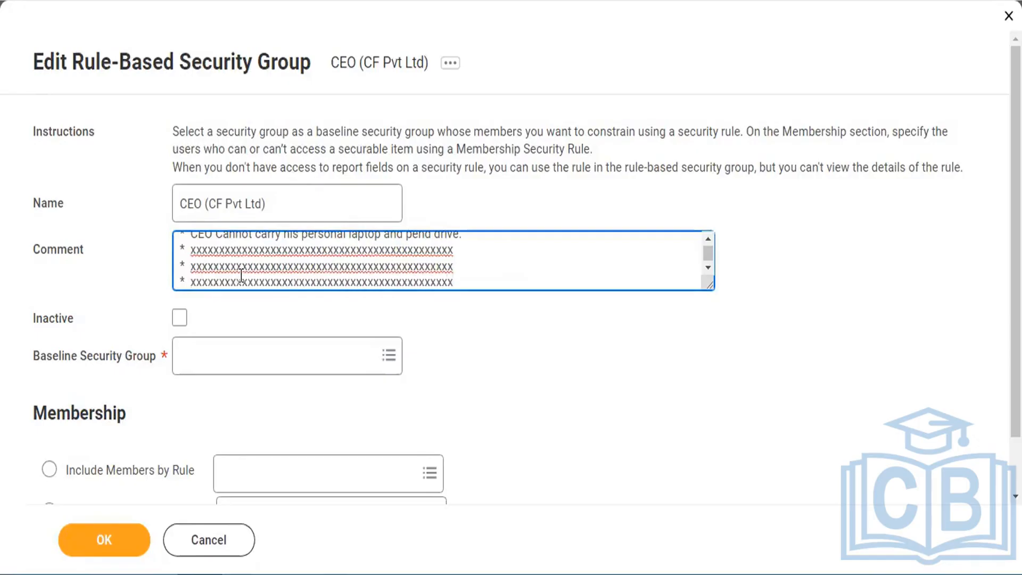
Step: Extend the comment with two more asterisk bullets of placeholder x characters, then return to its beginning
key(Return)
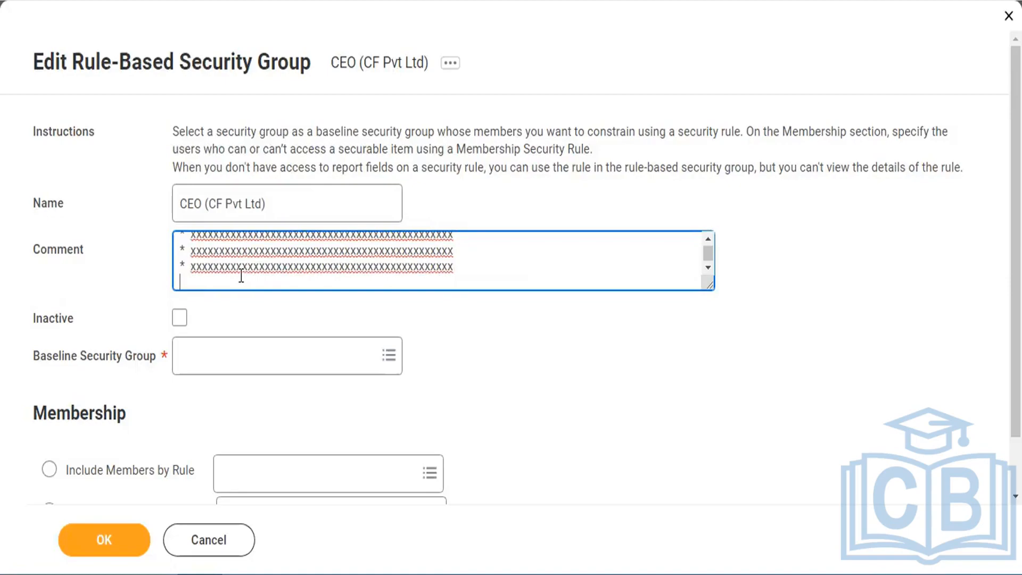
text(*sssss)
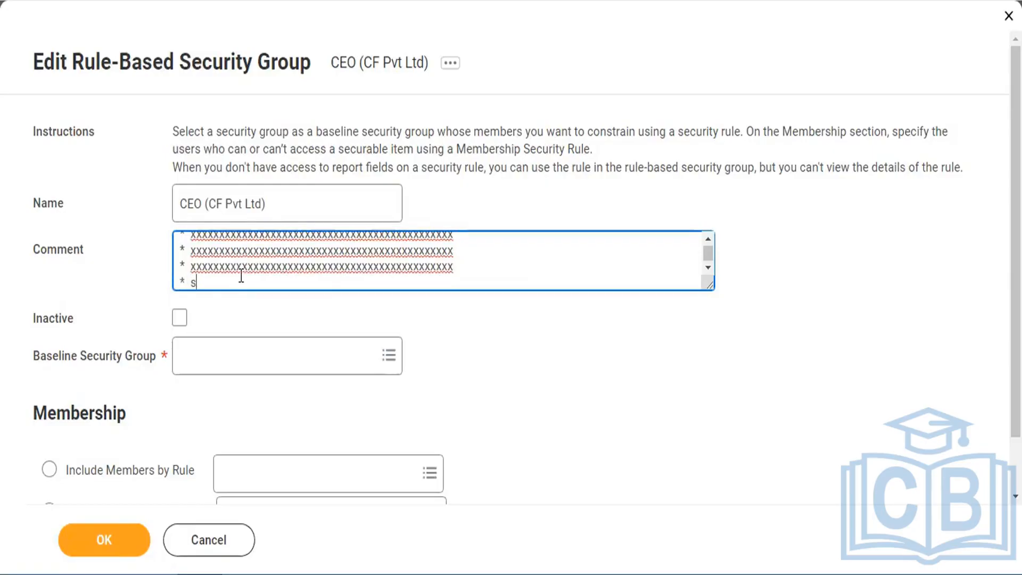
key(BackSpace)
key(BackSpace)
key(BackSpace)
key(BackSpace)
key(BackSpace)
text(xxxxxxxxxxxxxxxxxxxxxxxxxxxxxxxxxx)
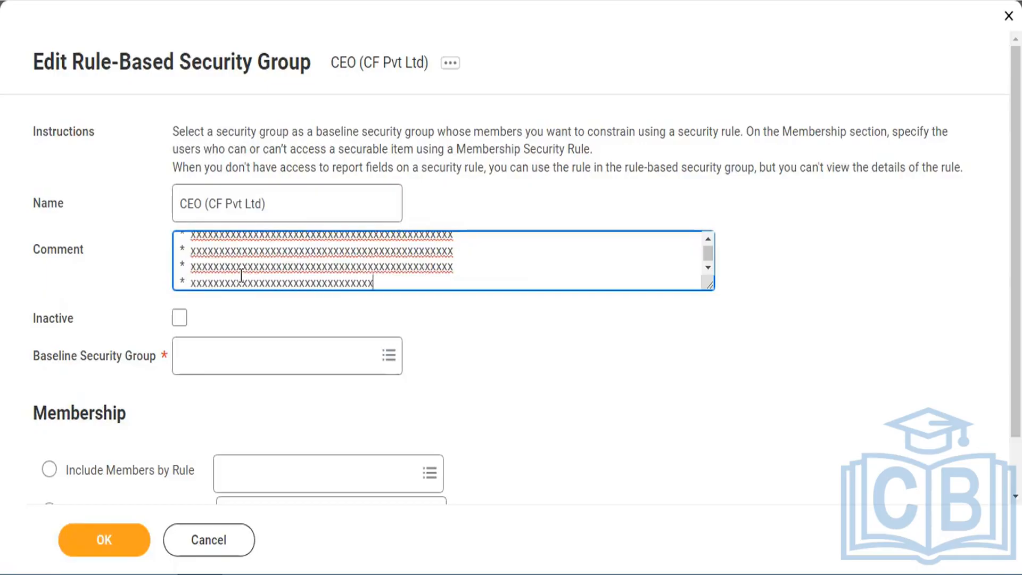
text(xxxxxxxxxxxxxx)
key(Return)
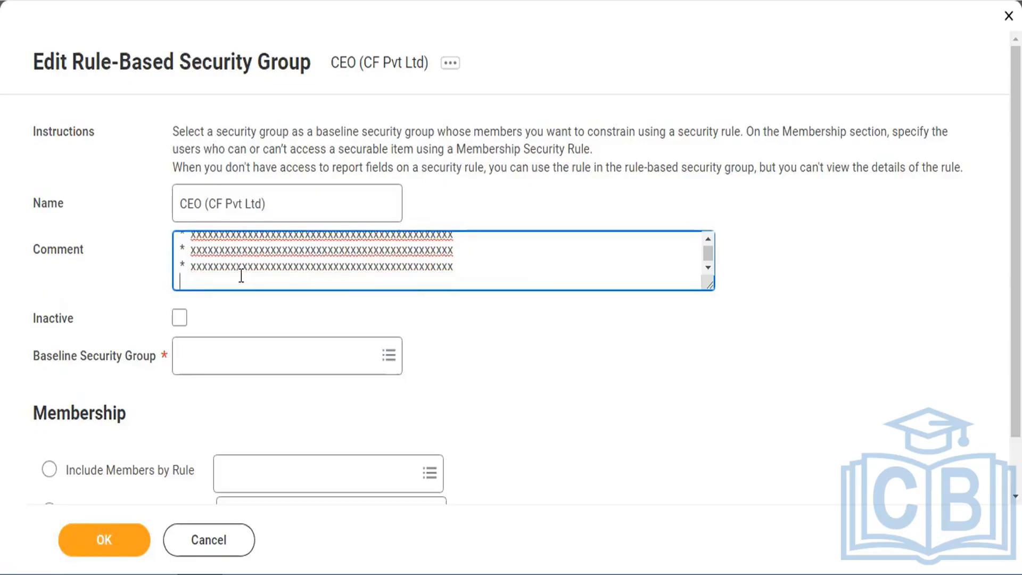
text(* xxxxxxxxxxxxxxxxxxxxxxxxxxxxxxxxxxxxxxxxxxxxxxxx)
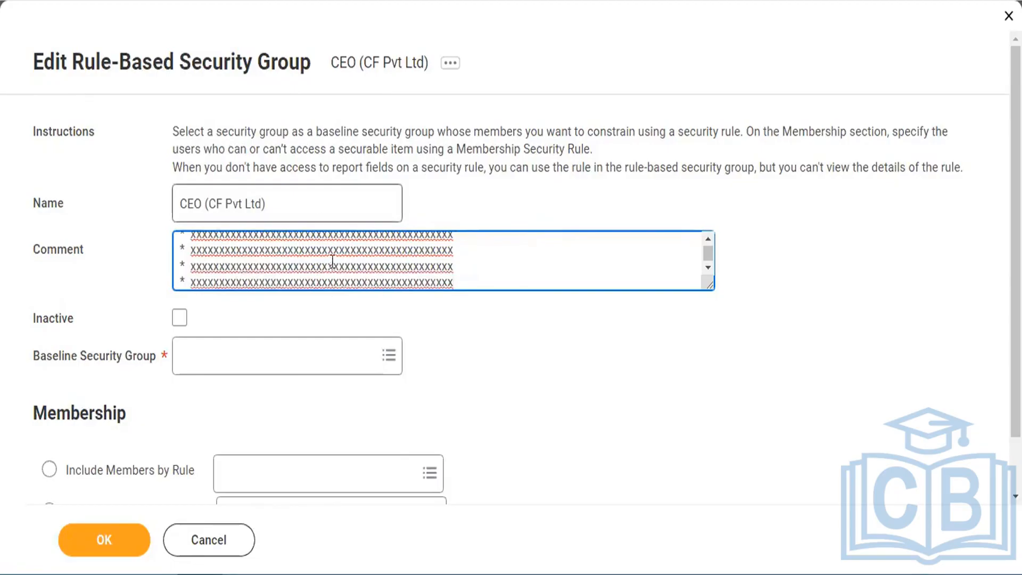
scroll(370, 250, up, 5)
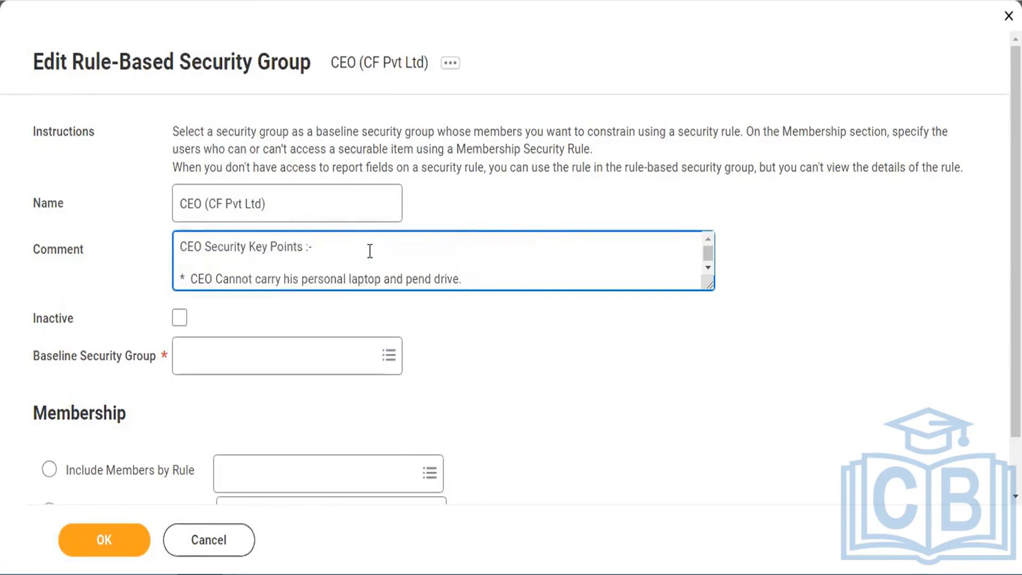
Step: Try to pick the baseline security group from the Role-Based Security Group (Constrained) category
click(326, 356)
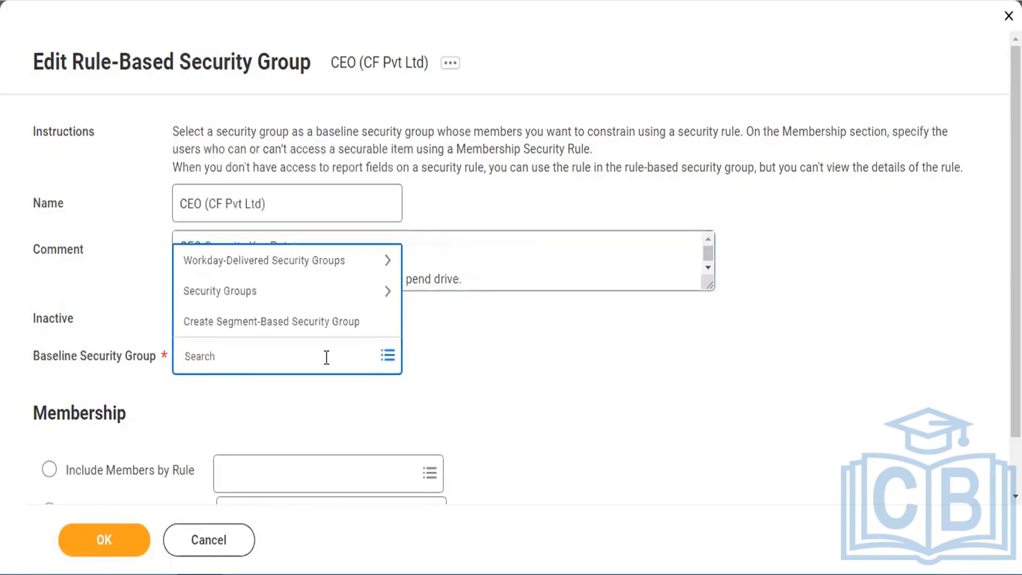
click(260, 301)
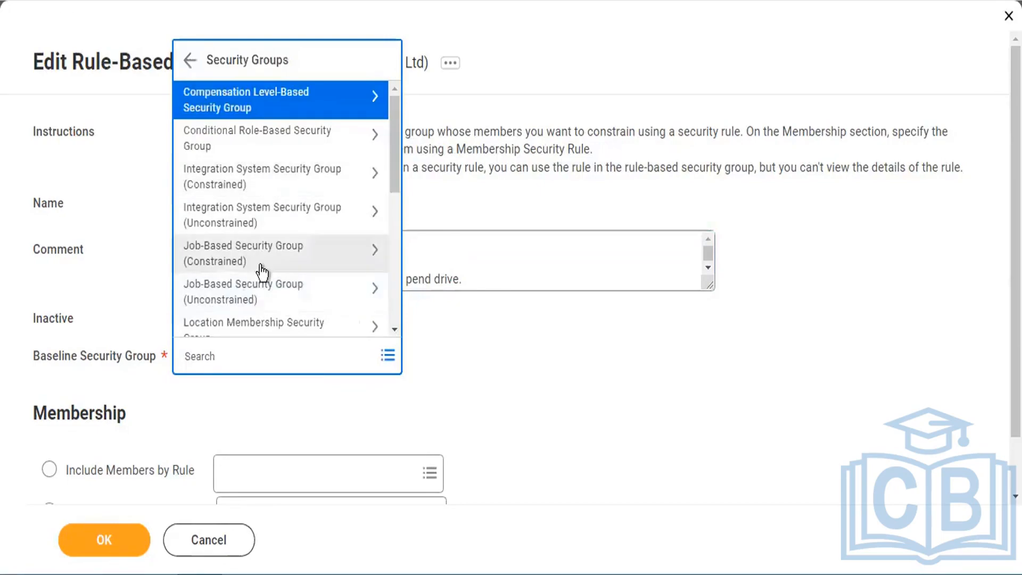
scroll(261, 273, down, 5)
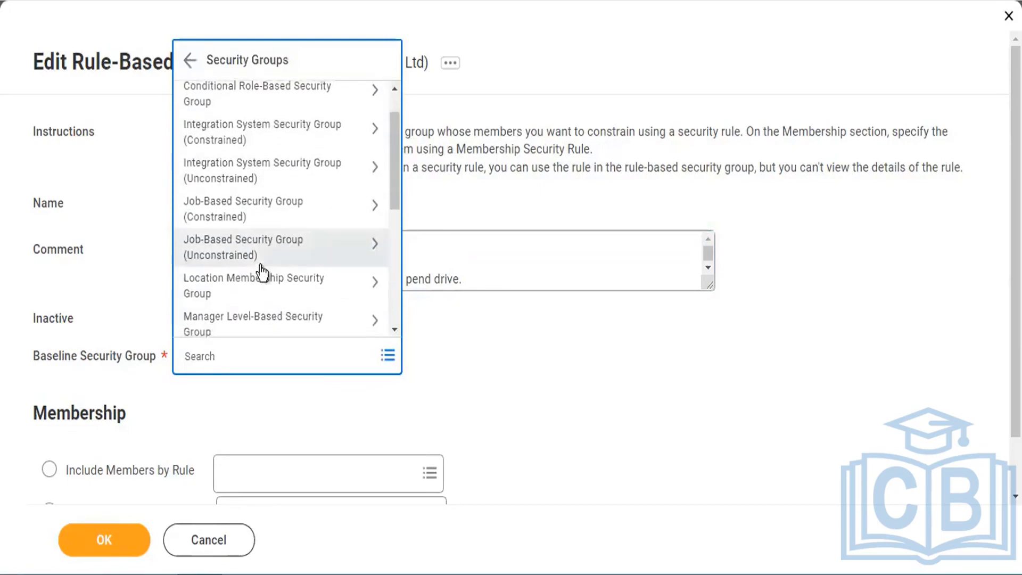
scroll(260, 265, down, 2)
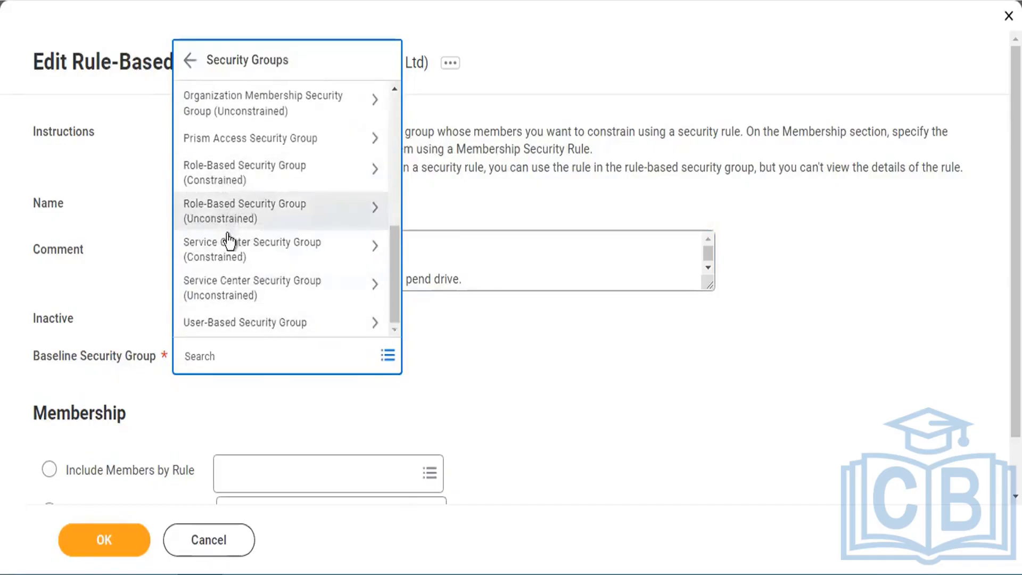
scroll(251, 184, up, 2)
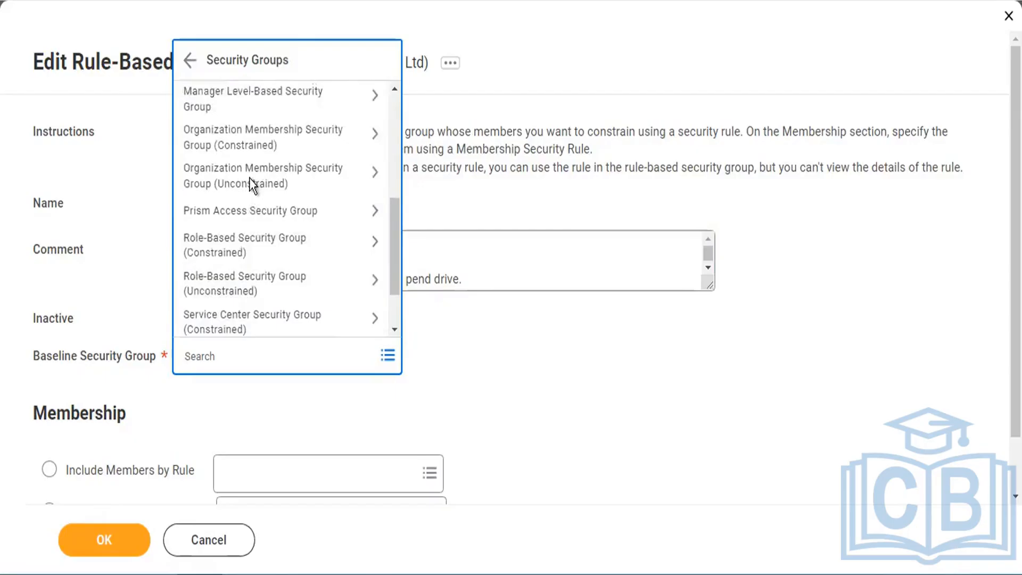
scroll(249, 177, down, 2)
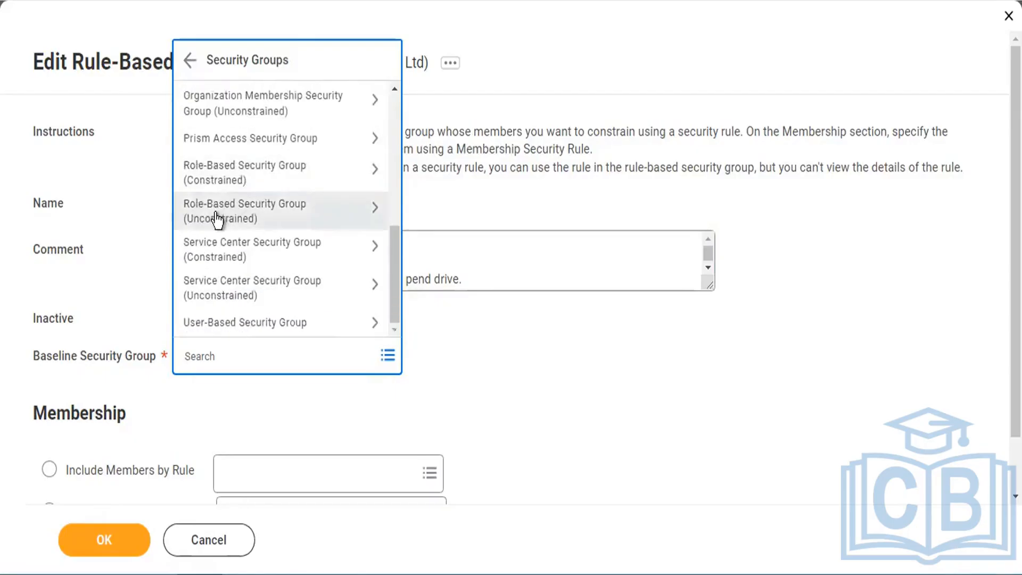
click(223, 173)
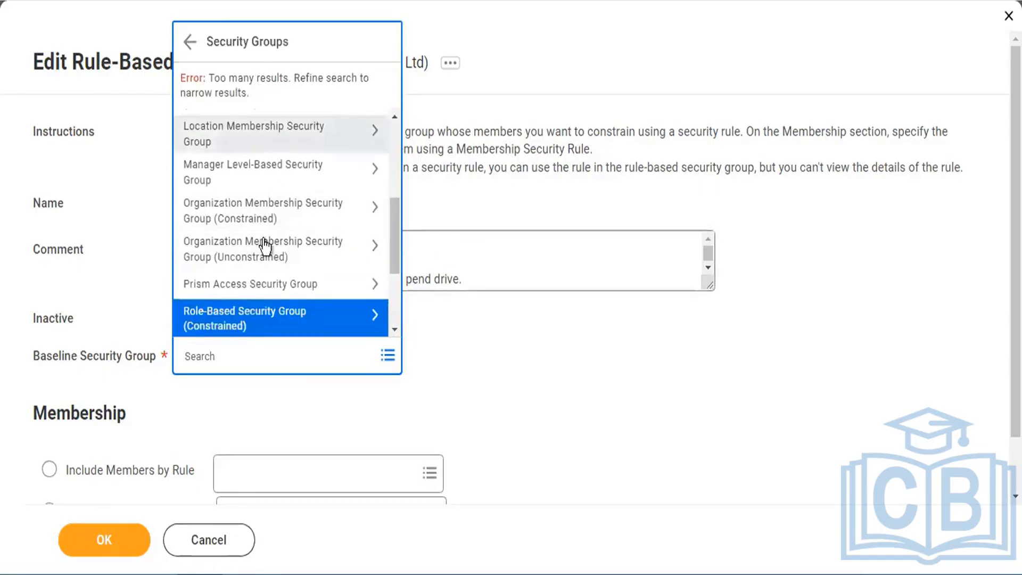
click(227, 321)
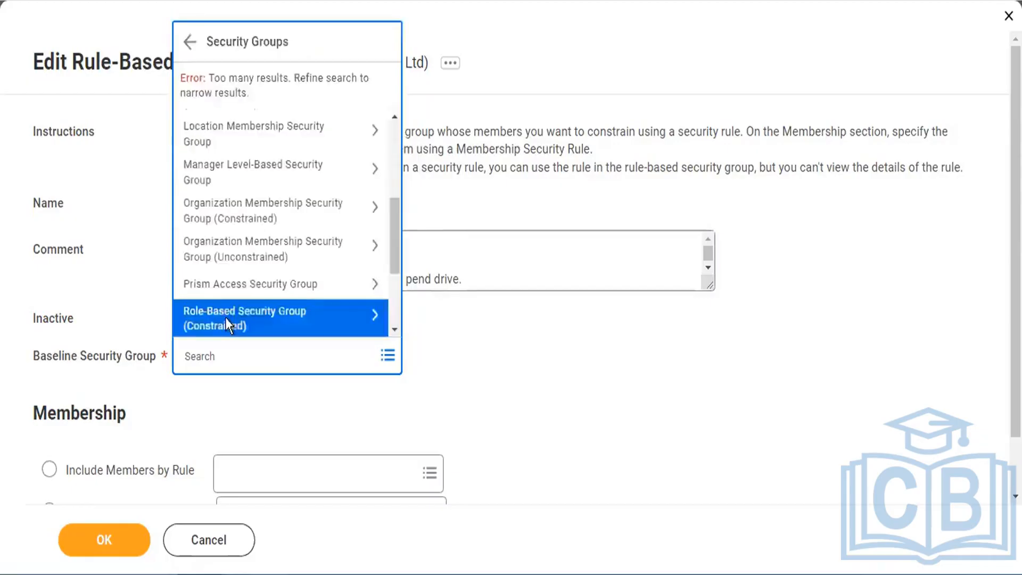
click(190, 42)
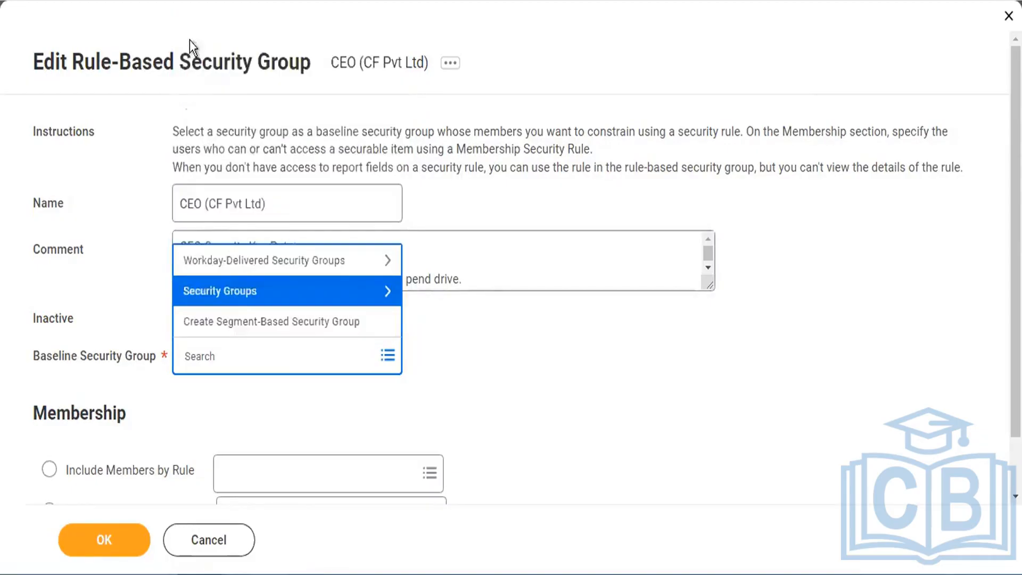
Step: Set the baseline security group to "Candidate as Self" from the Workday-Delivered Security Groups
click(230, 261)
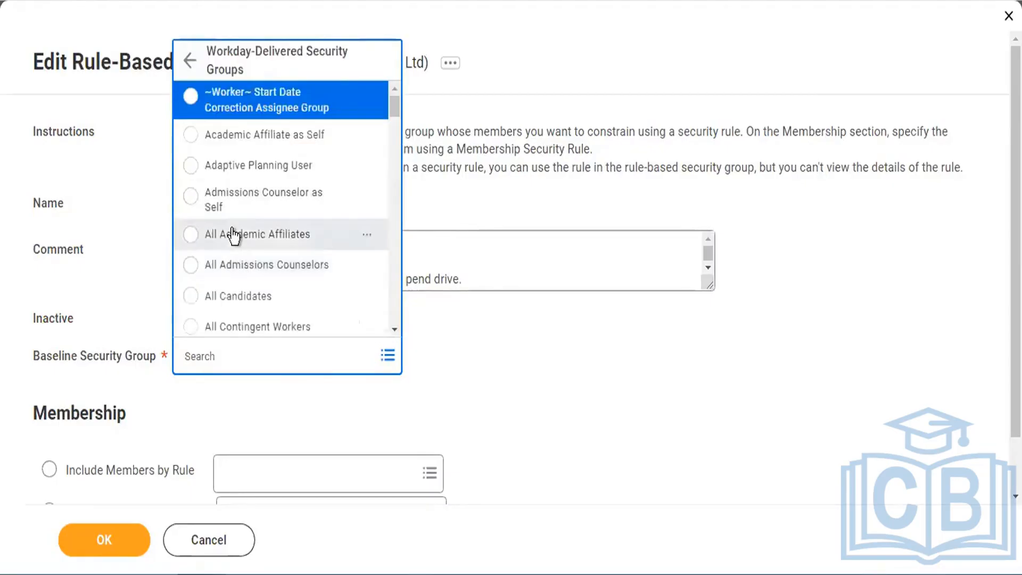
scroll(233, 235, down, 3)
scroll(233, 234, down, 3)
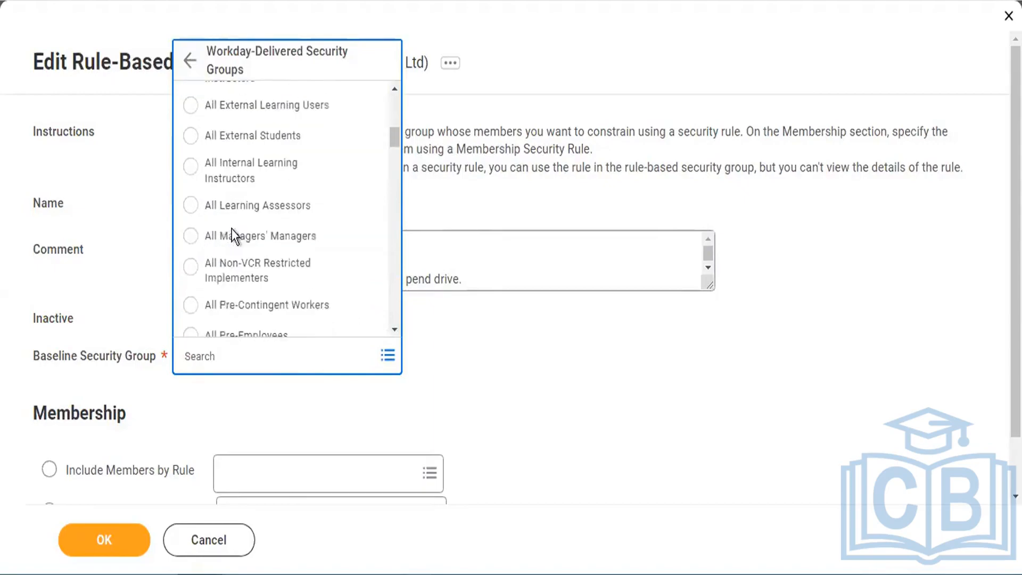
scroll(233, 234, down, 10)
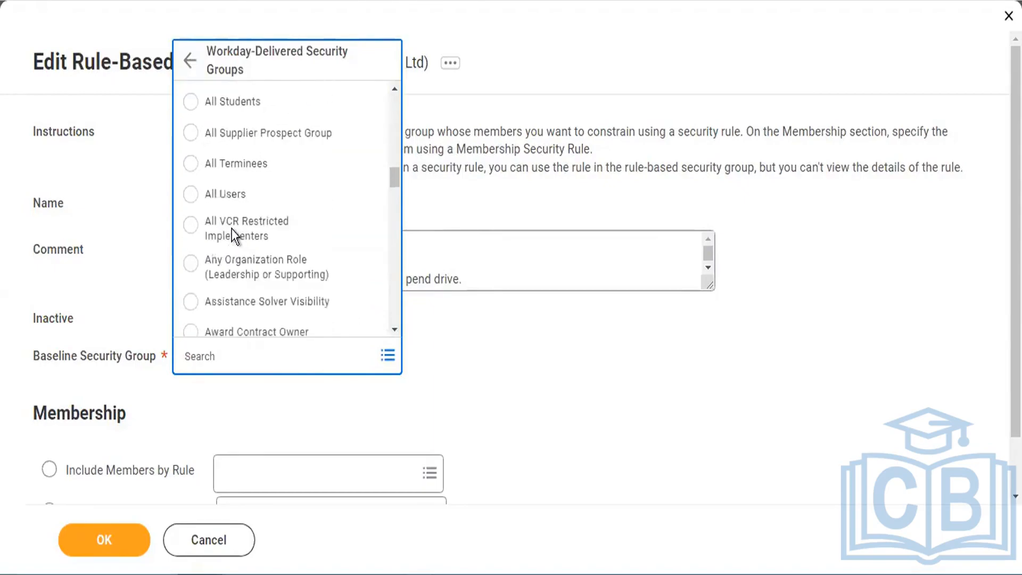
scroll(232, 230, down, 5)
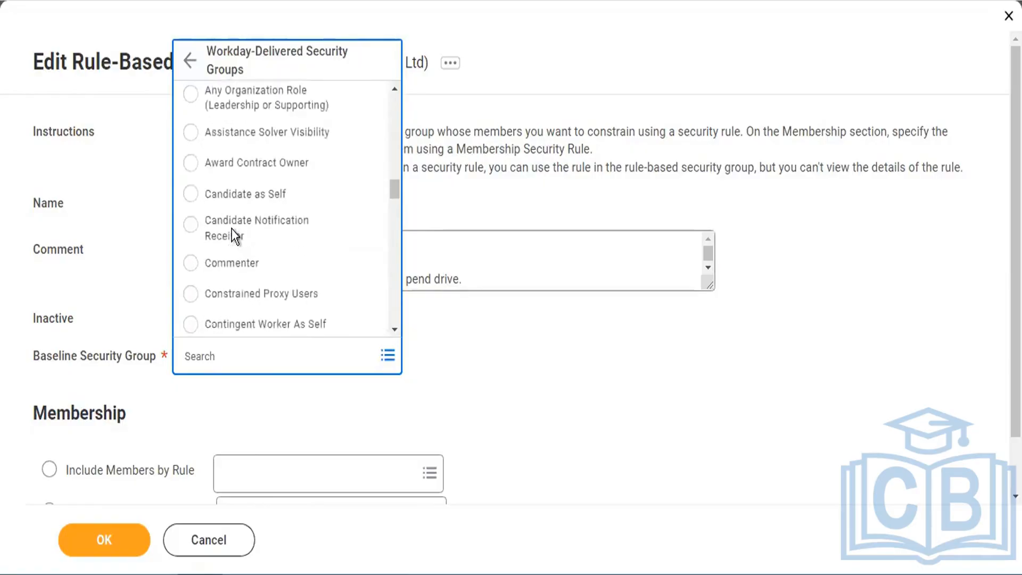
scroll(231, 229, down, 3)
scroll(232, 229, down, 3)
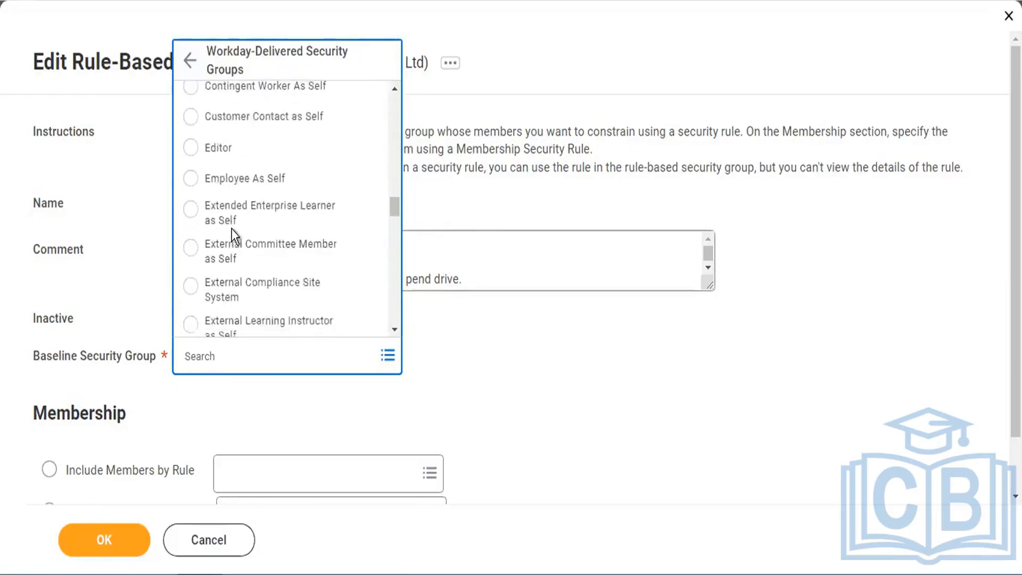
scroll(231, 229, up, 4)
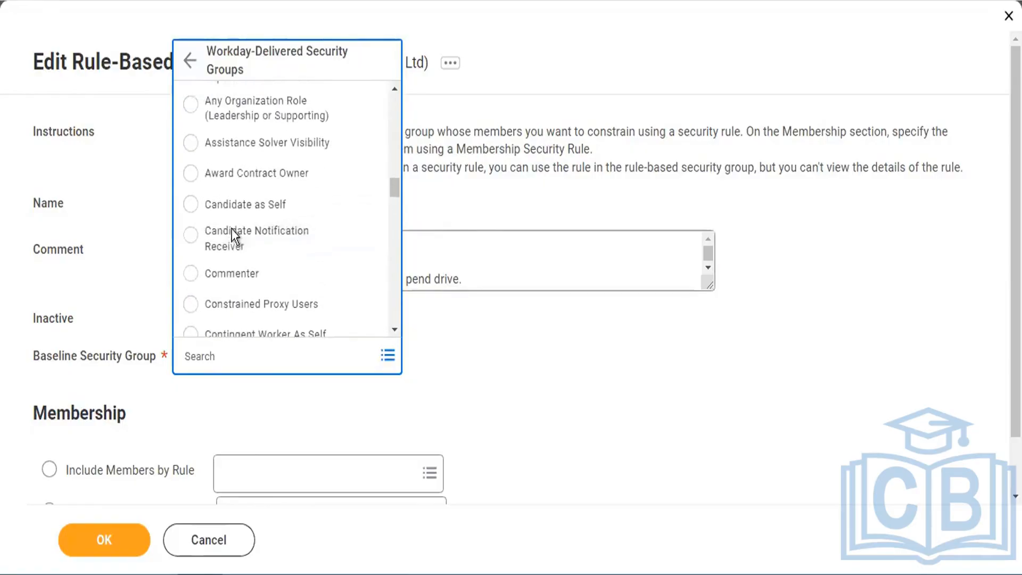
click(190, 205)
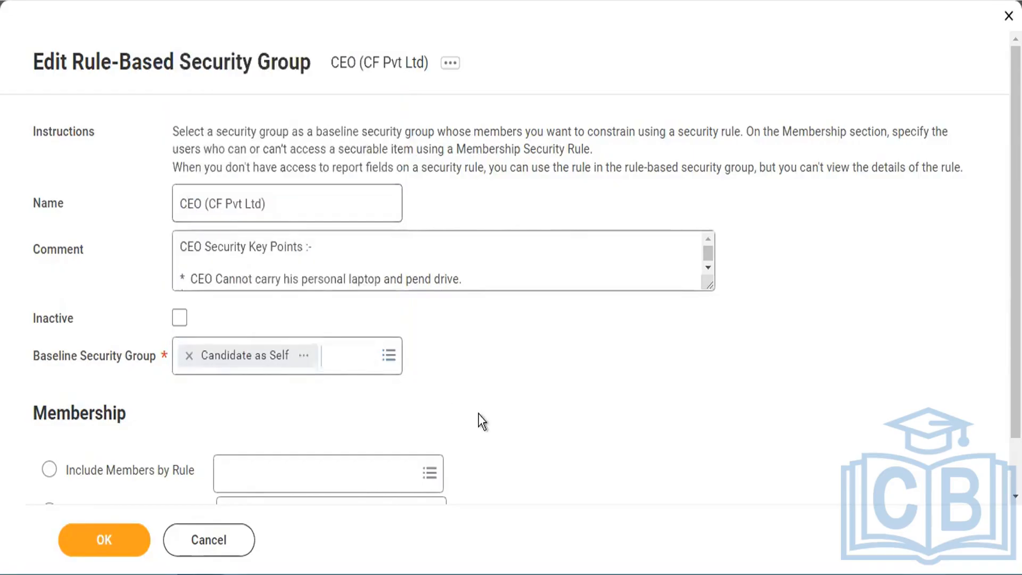
Step: Set the membership to Include Members by Rule and list the available membership rules for it
scroll(481, 421, down, 1)
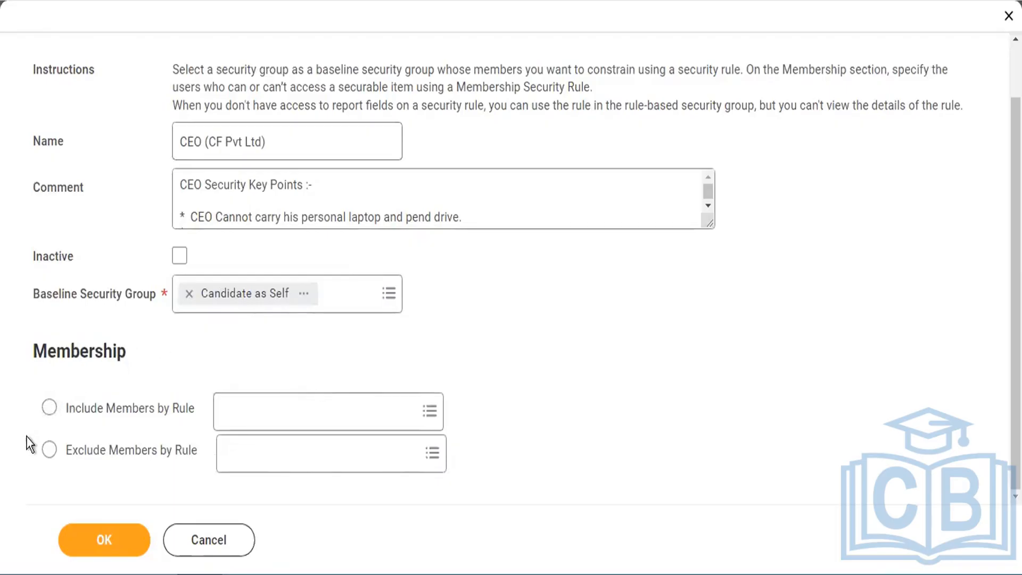
click(50, 415)
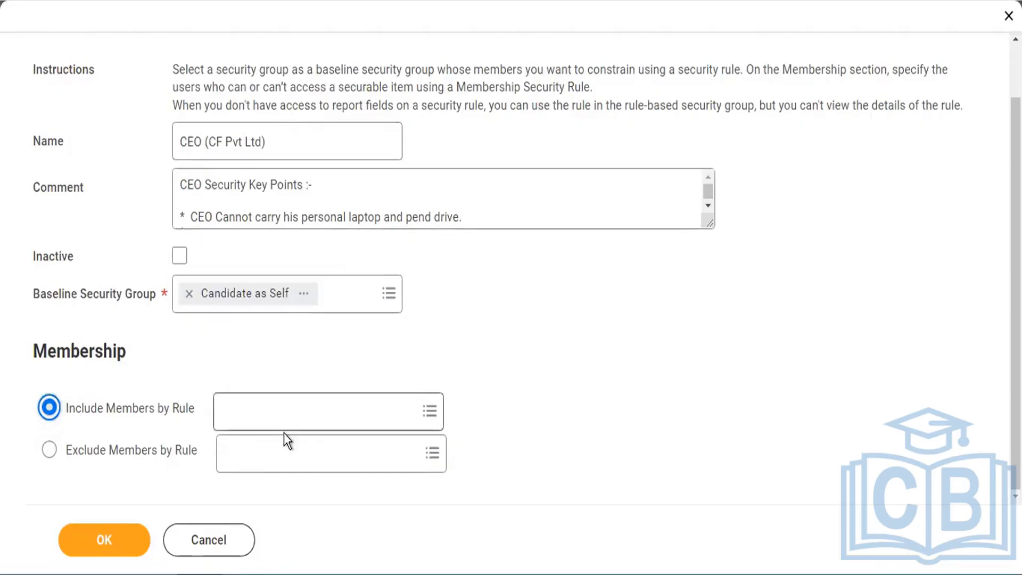
click(418, 413)
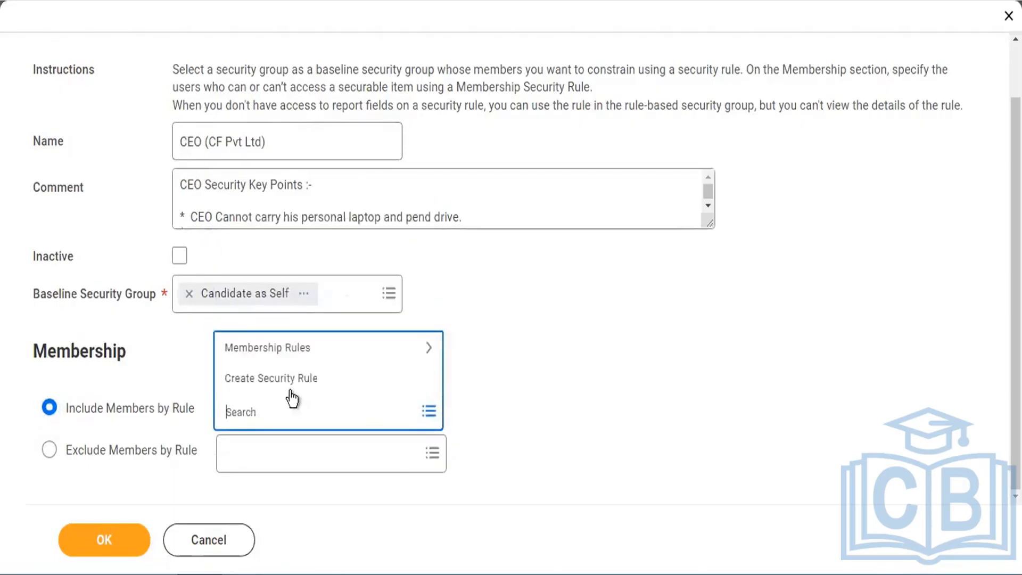
click(279, 350)
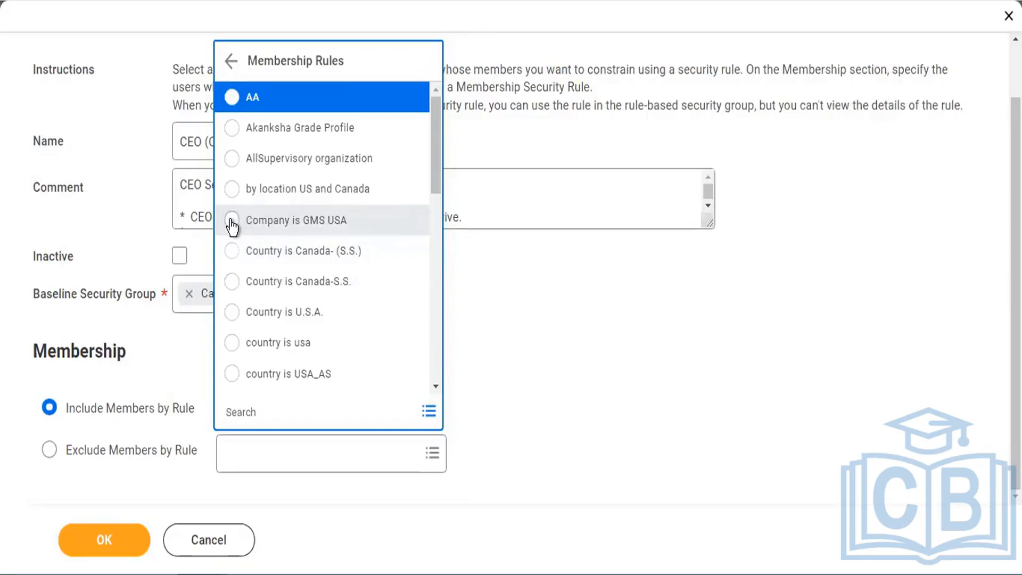
Step: Search the rules for included members for "CF PVT" and clear the search text
click(241, 411)
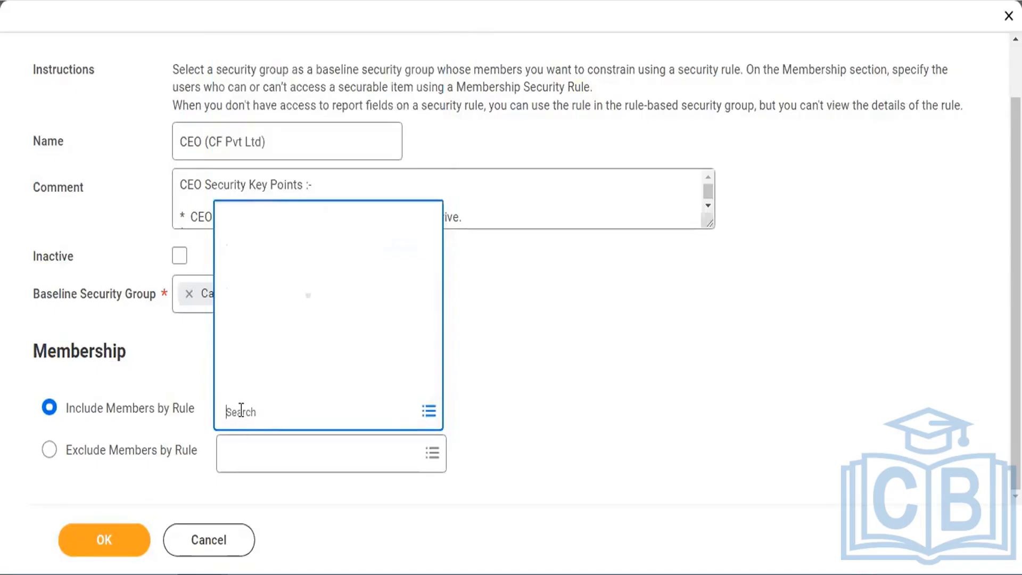
text(C)
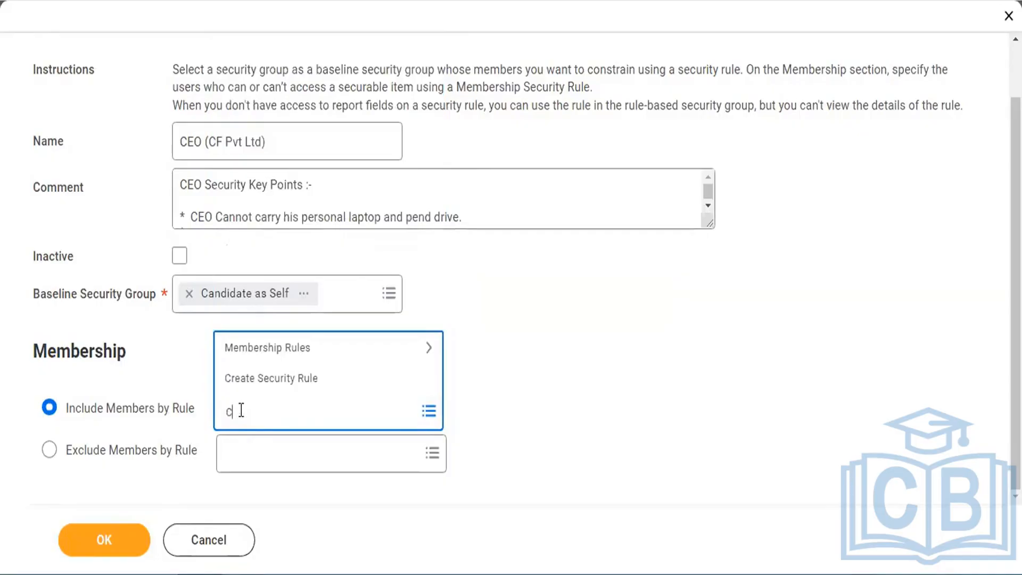
text(F PVT)
key(Return)
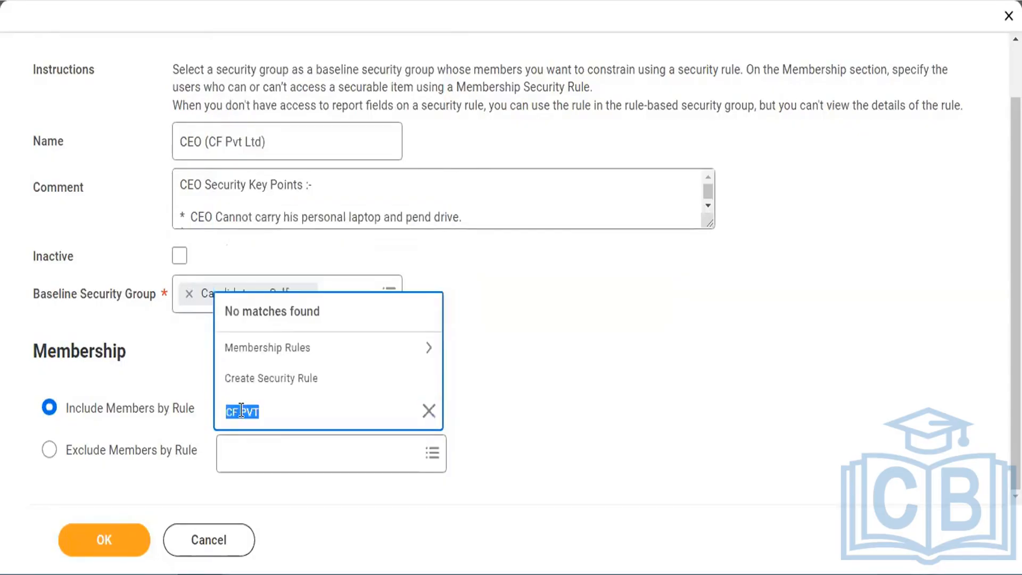
key(BackSpace)
Step: Choose the membership rule "Company is GMS USA" for included members and submit the security group
click(258, 356)
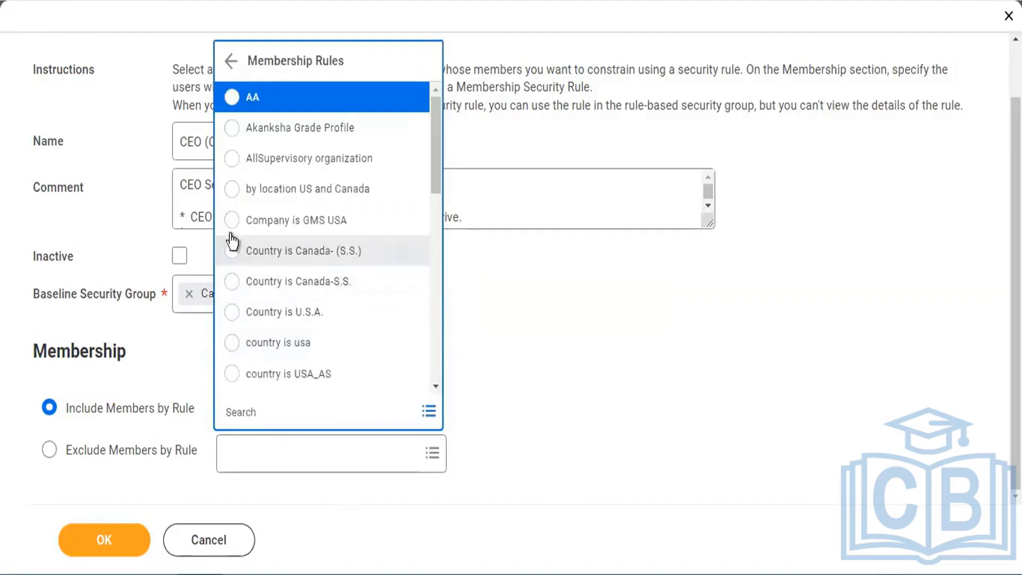
click(231, 220)
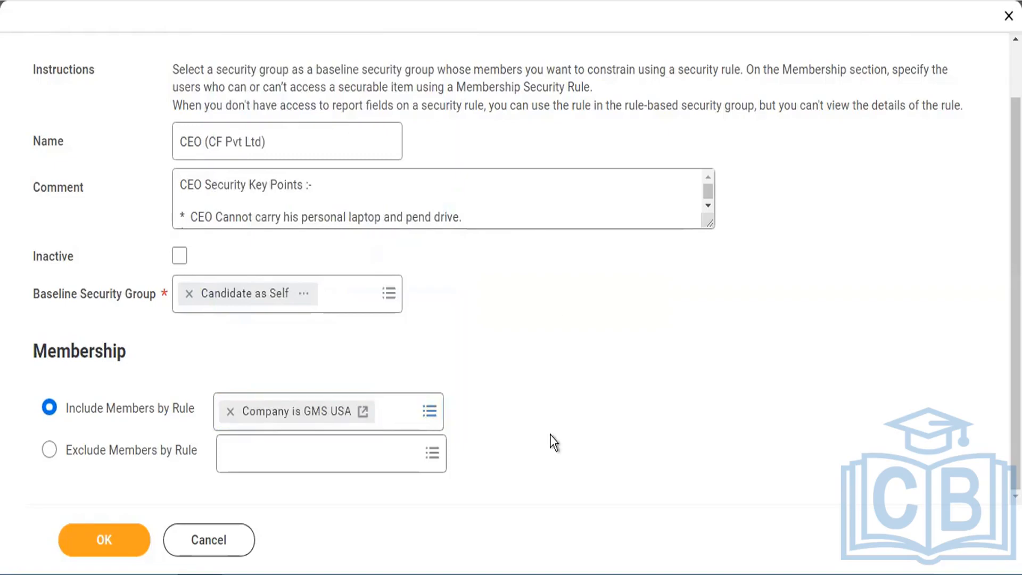
scroll(436, 341, up, 1)
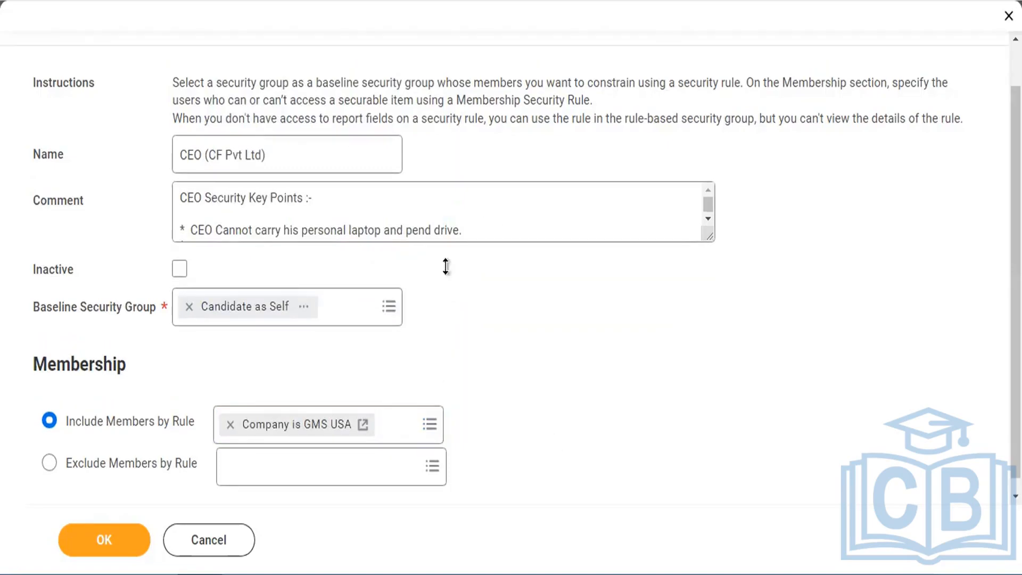
click(104, 539)
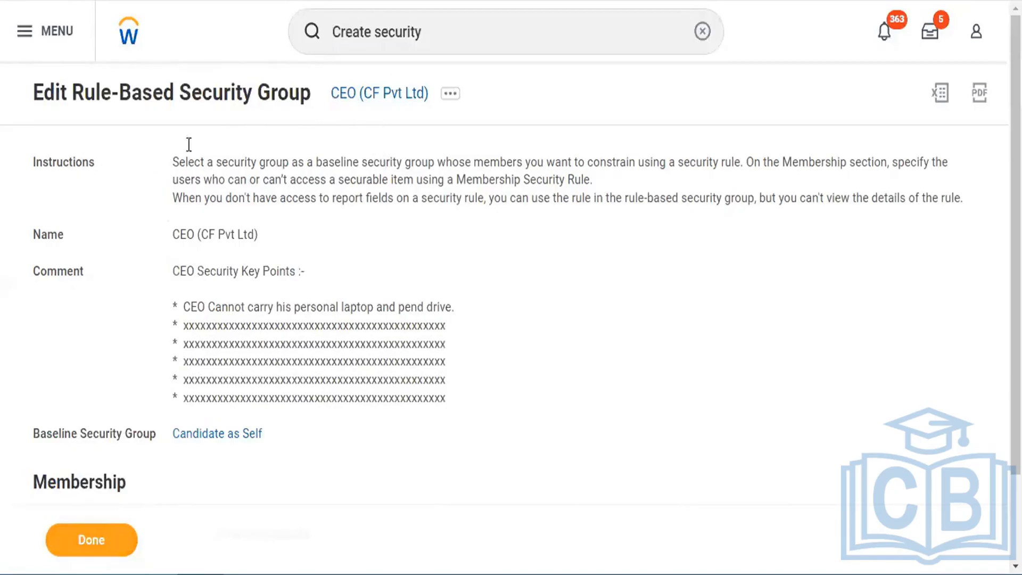
Step: Review the submitted group's name, comment, baseline group and membership rule, and close its summary page
drag(30, 162, 321, 455)
scroll(321, 455, down, 2)
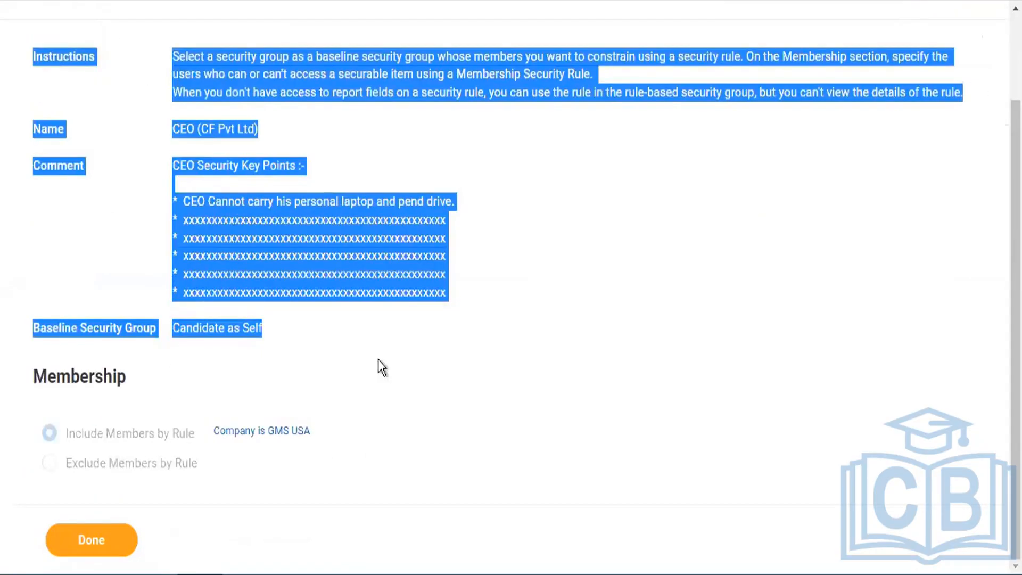
click(393, 326)
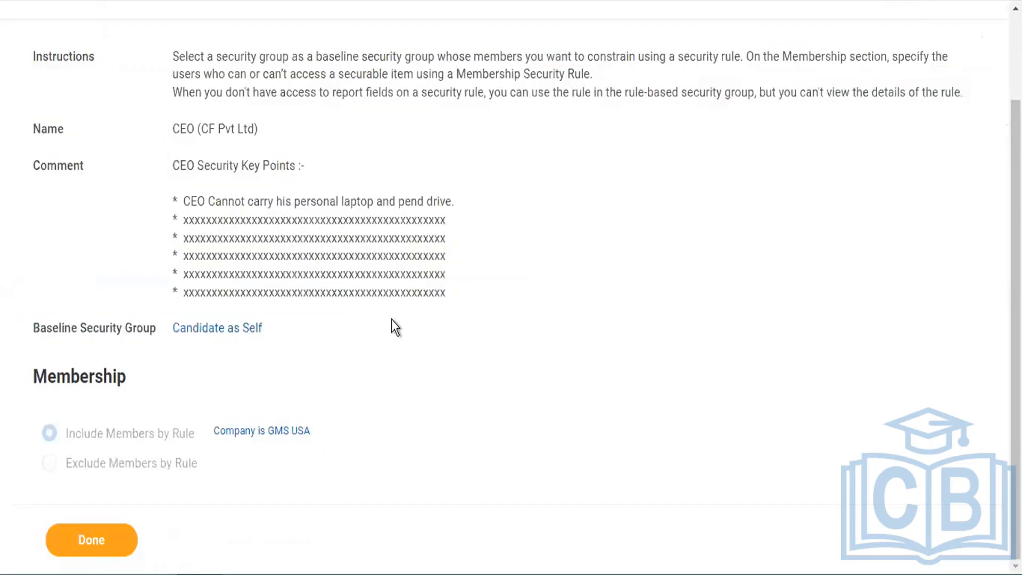
click(88, 538)
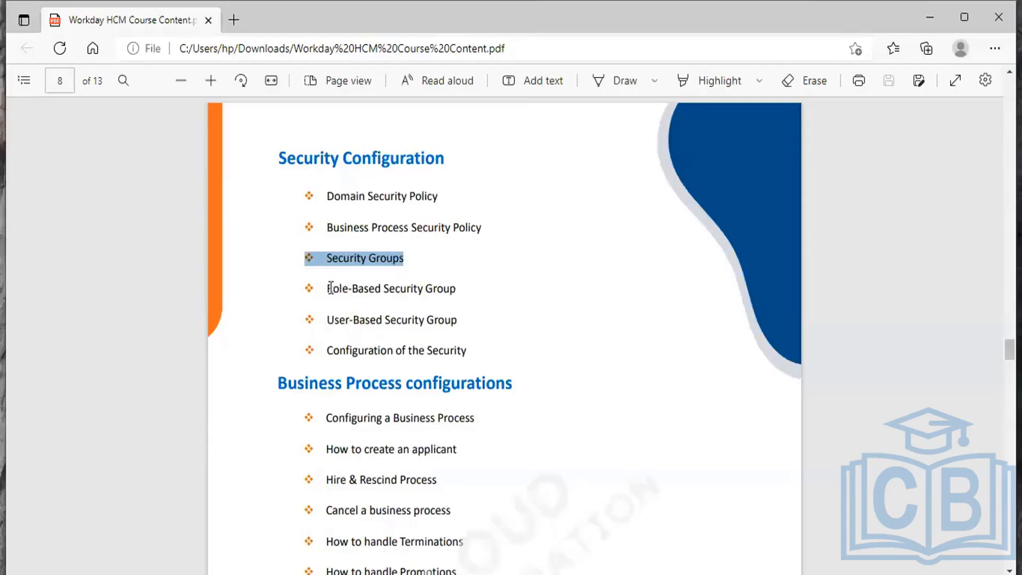
Step: Switch to the Workday HCM Course Content PDF and select the "Role-Based Security Group" line under Security Configuration
drag(331, 288, 455, 290)
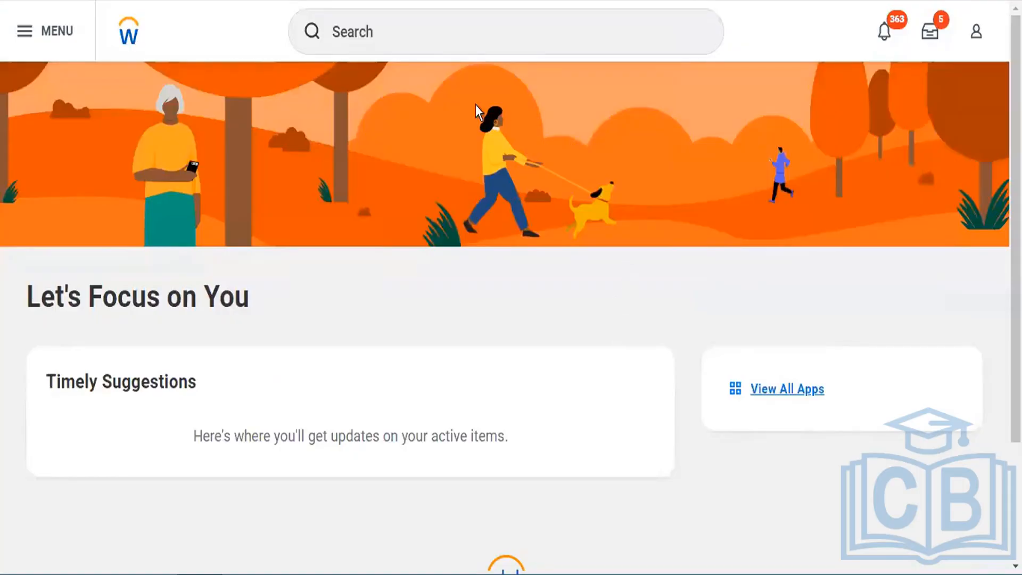
Step: Switch to Workday, search for "Functional Areas" and open the Maintain Functional Areas task
click(403, 34)
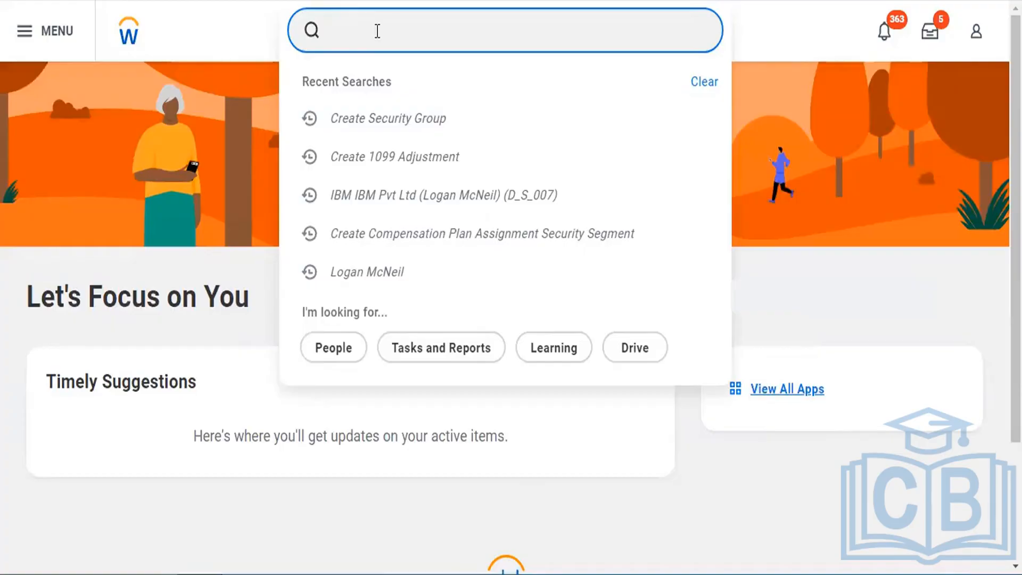
text(Functional Areas)
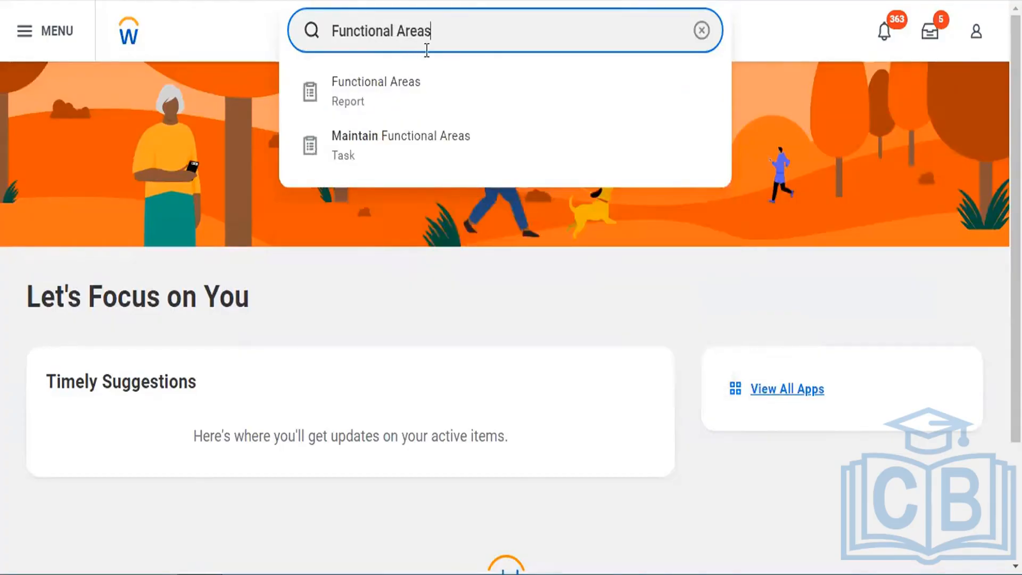
scroll(392, 145, down, 1)
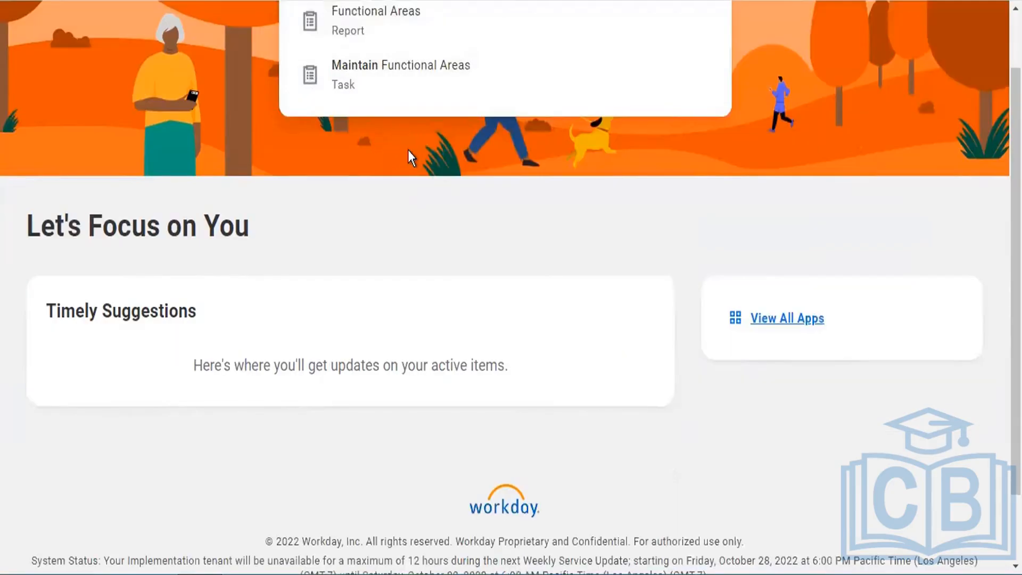
scroll(408, 149, up, 1)
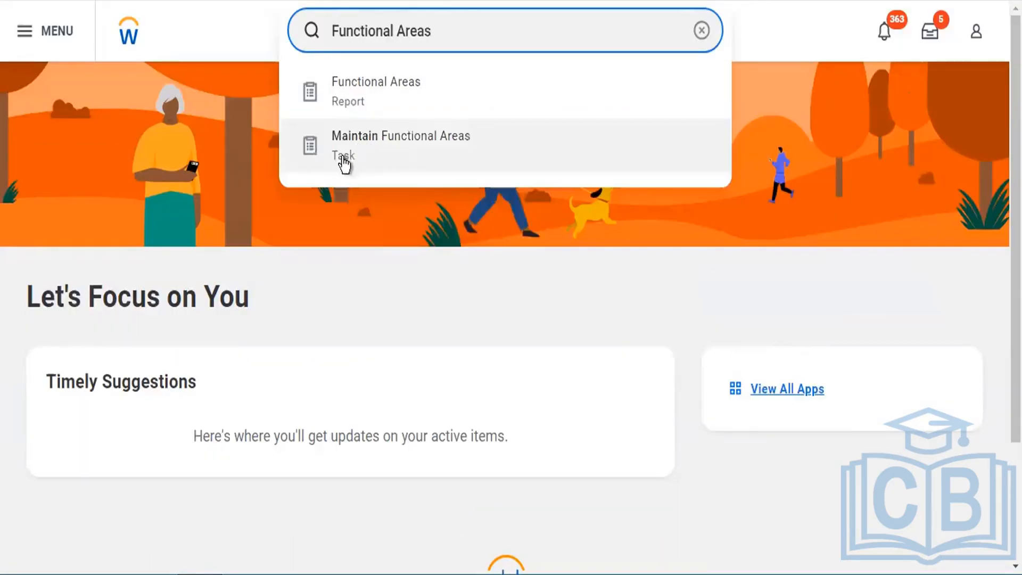
click(375, 141)
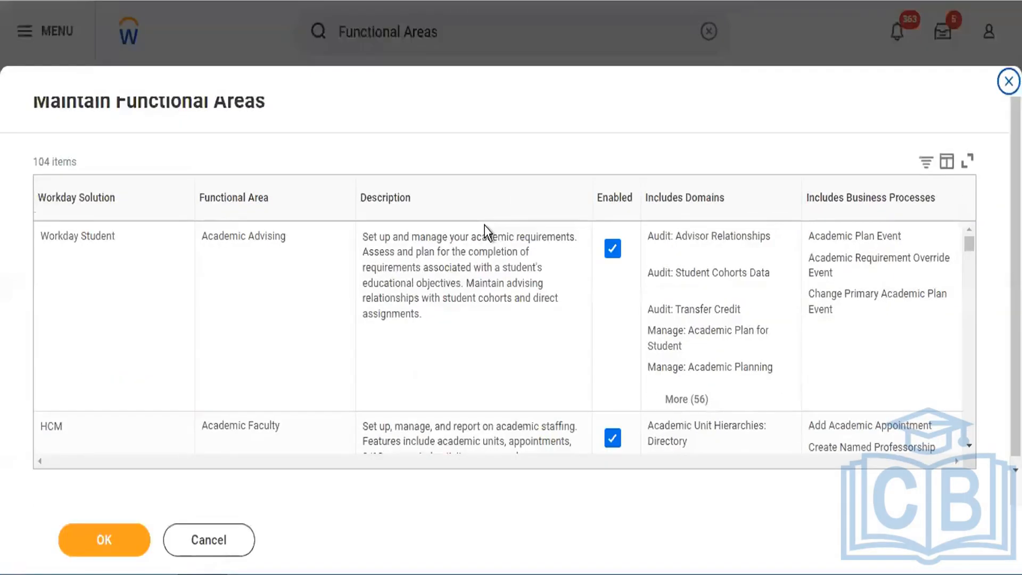
Step: Examine the item count and the first rows of the Maintain Functional Areas table
triple_click(45, 159)
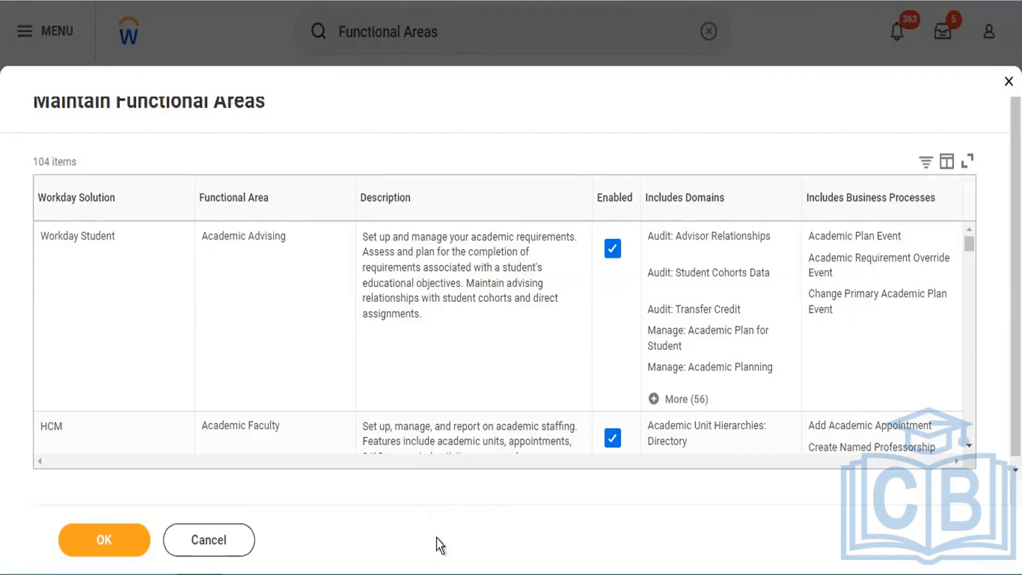
click(140, 264)
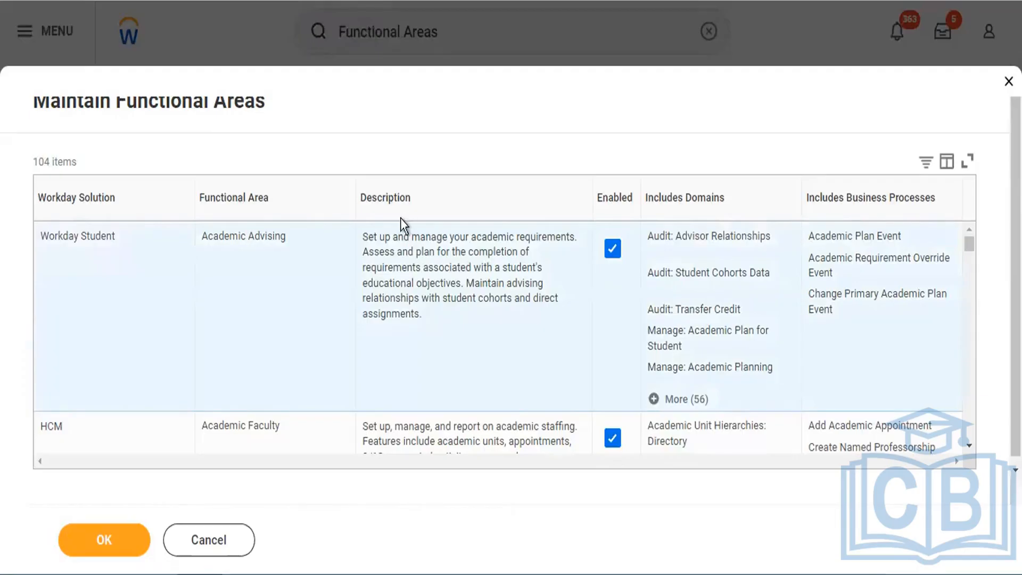
scroll(401, 219, down, 1)
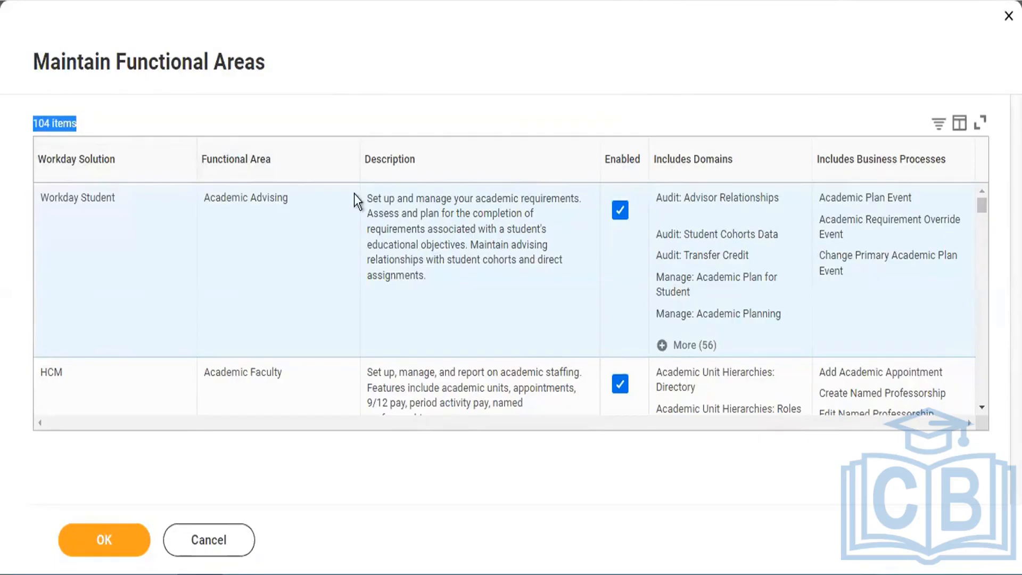
click(12, 164)
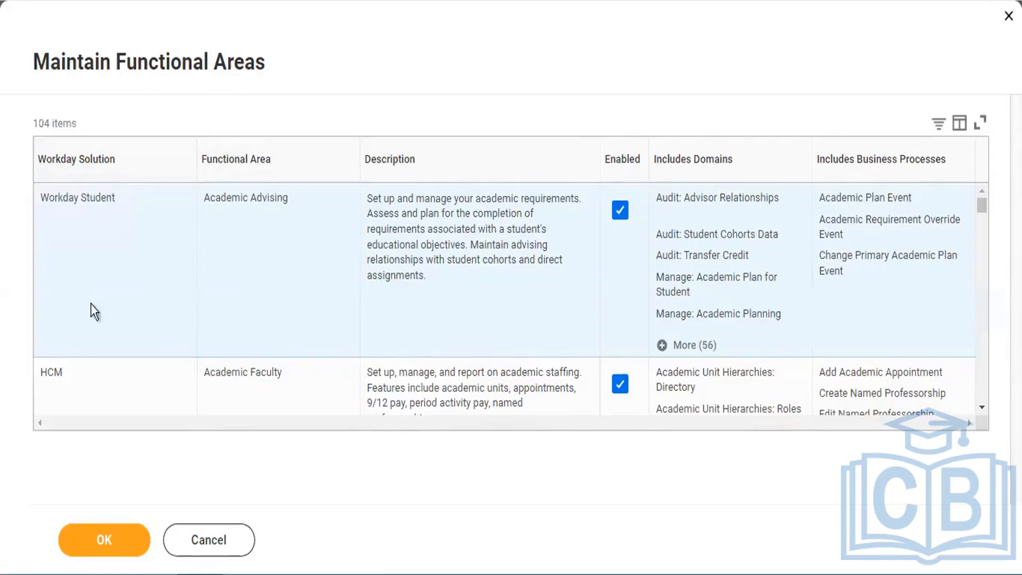
scroll(72, 372, down, 3)
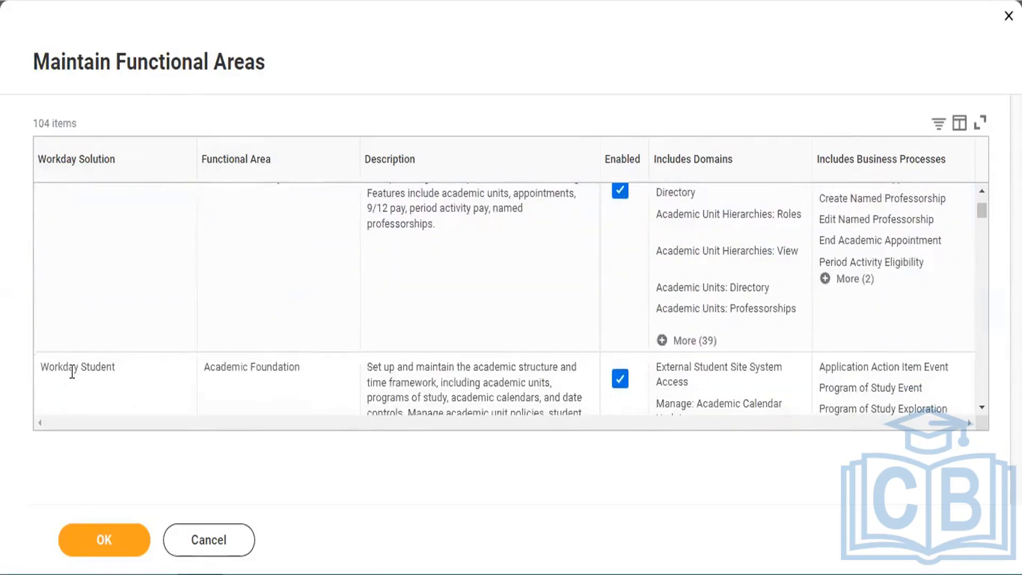
scroll(72, 372, down, 5)
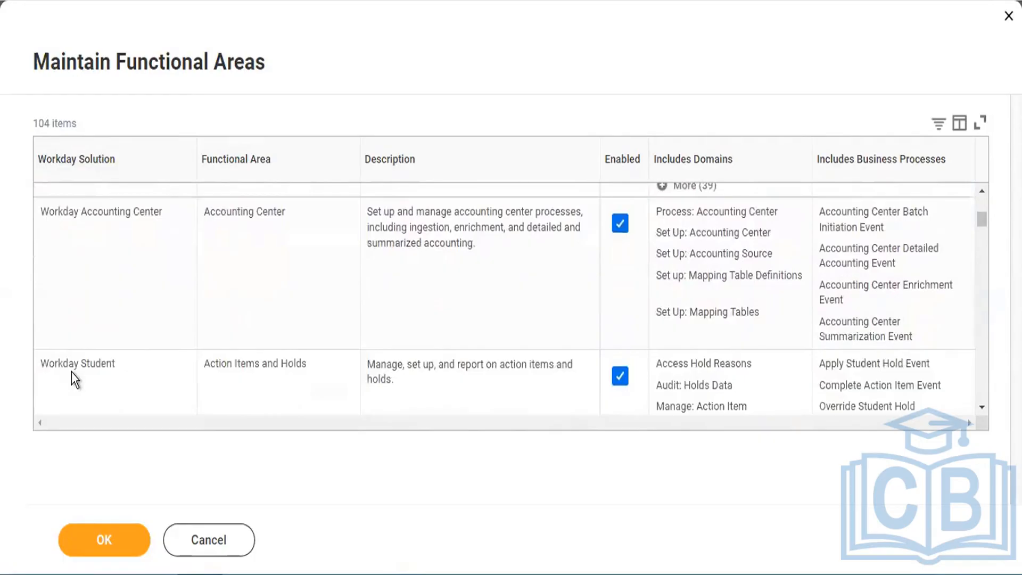
scroll(140, 246, up, 8)
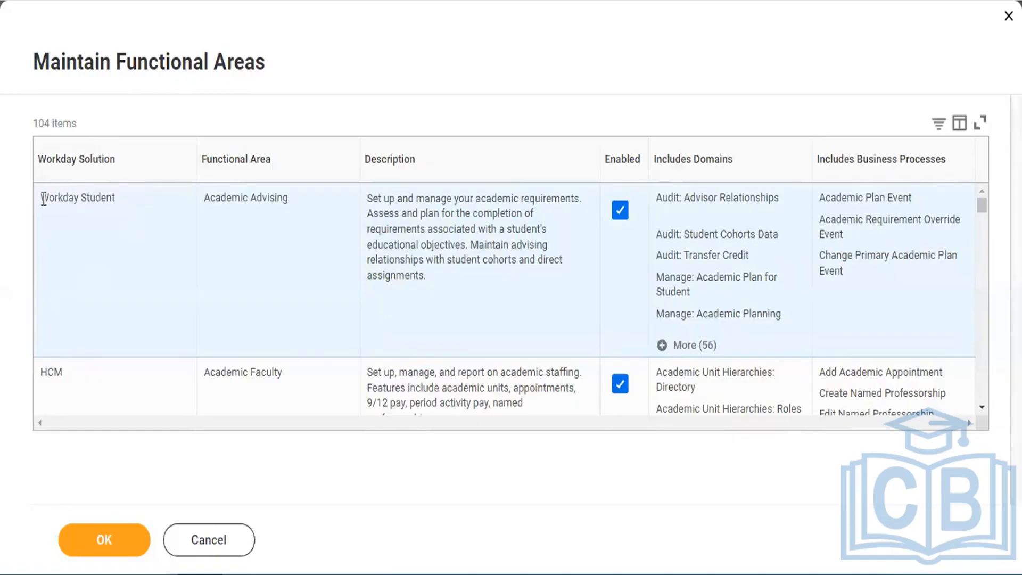
Step: Examine the Workday Solution entries and the description of the Academic Advising functional area
drag(44, 198, 114, 197)
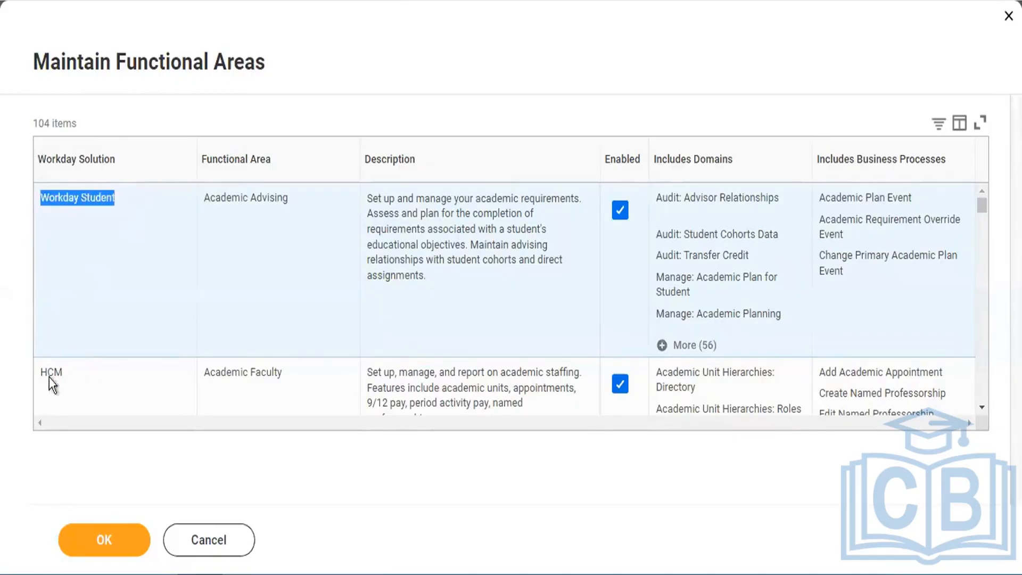
scroll(103, 365, down, 10)
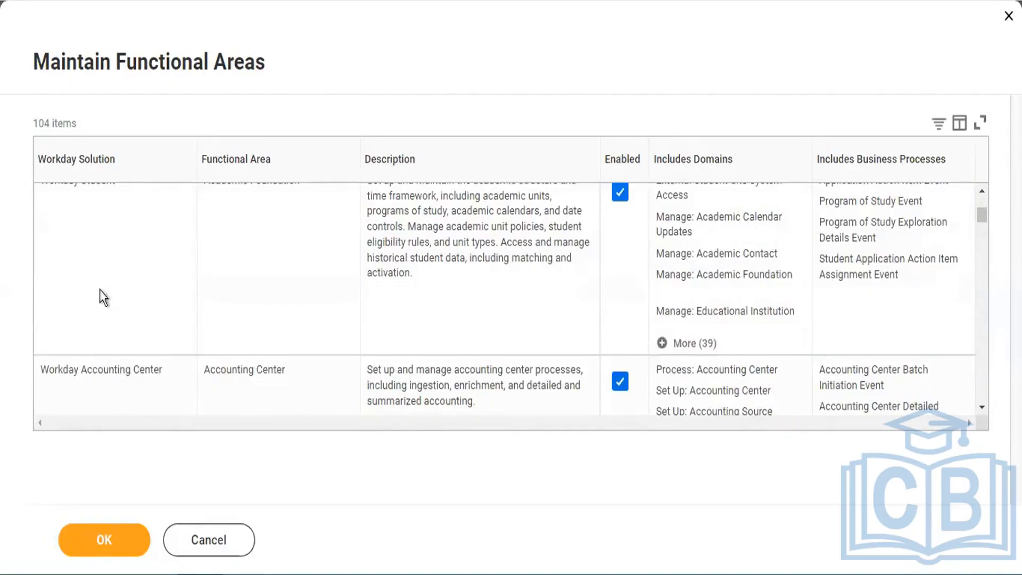
scroll(91, 261, up, 6)
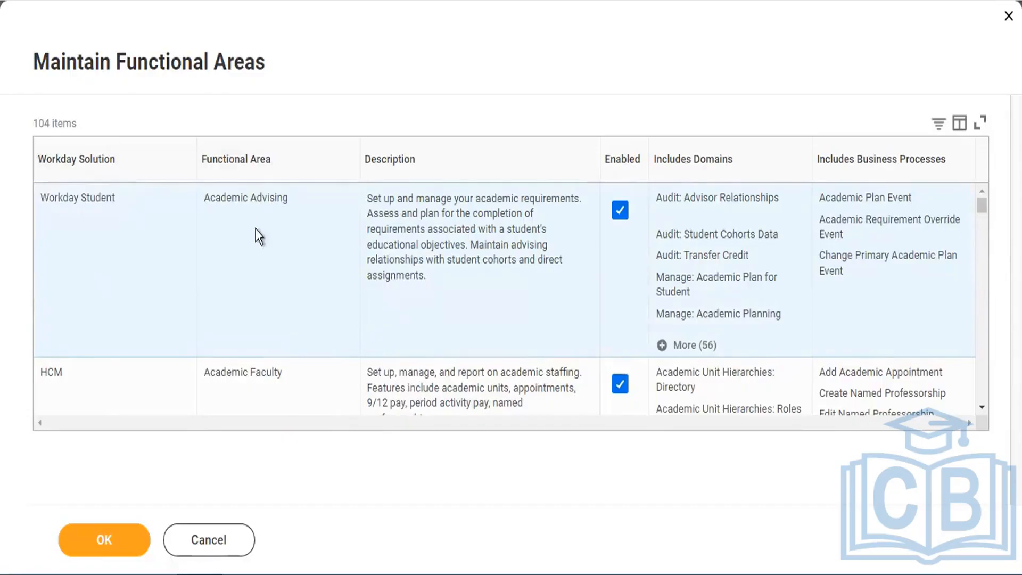
mouse_move(230, 219)
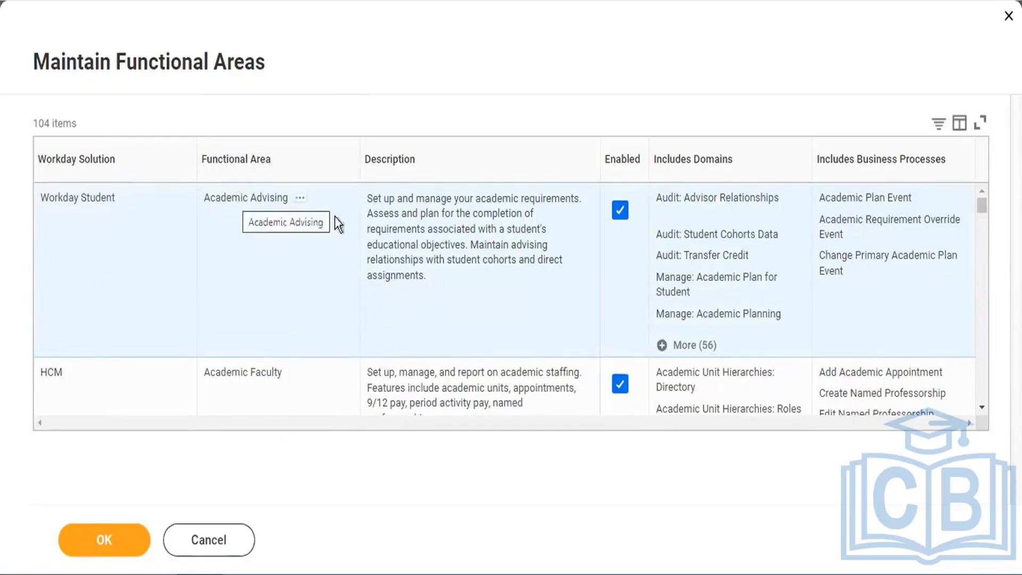
triple_click(388, 202)
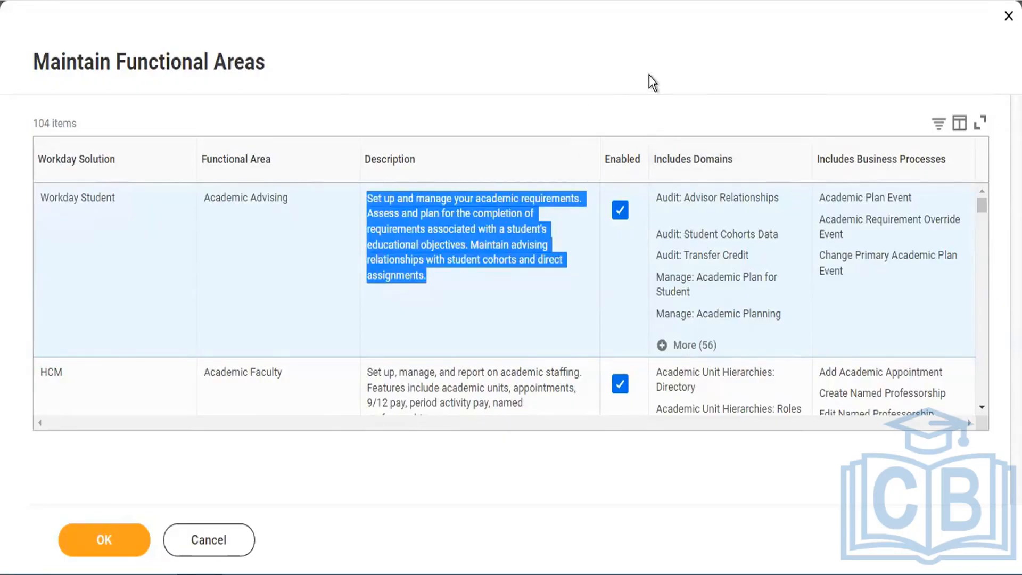
click(653, 109)
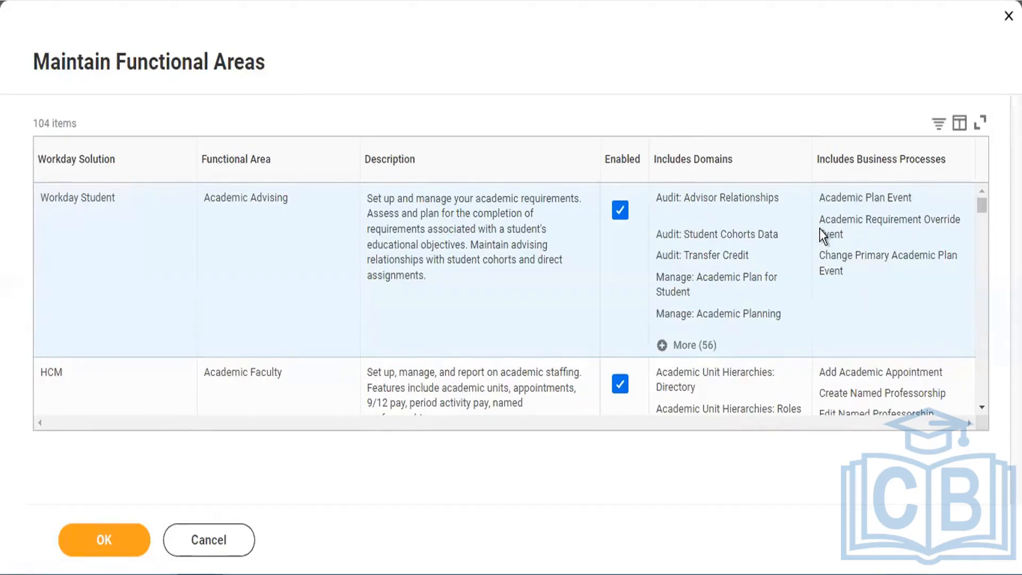
Step: Disable the Academic Advising functional area, read the resulting alert and submit the change
click(619, 211)
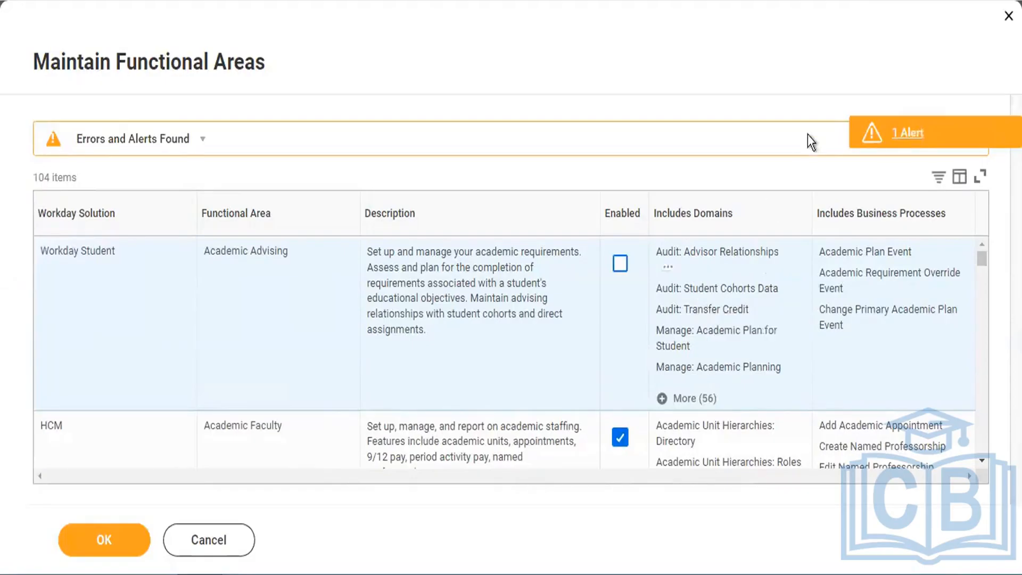
click(902, 137)
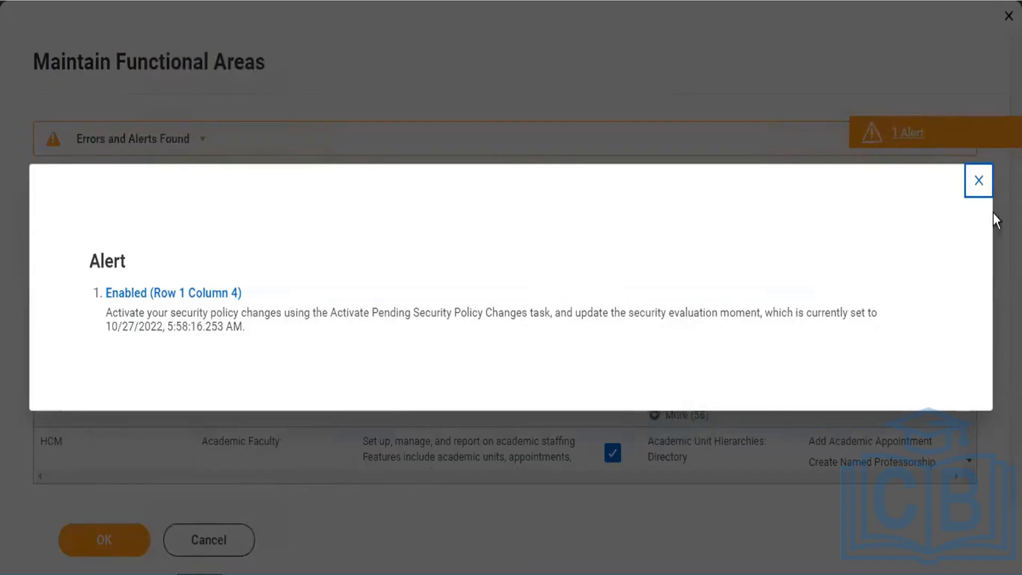
click(979, 181)
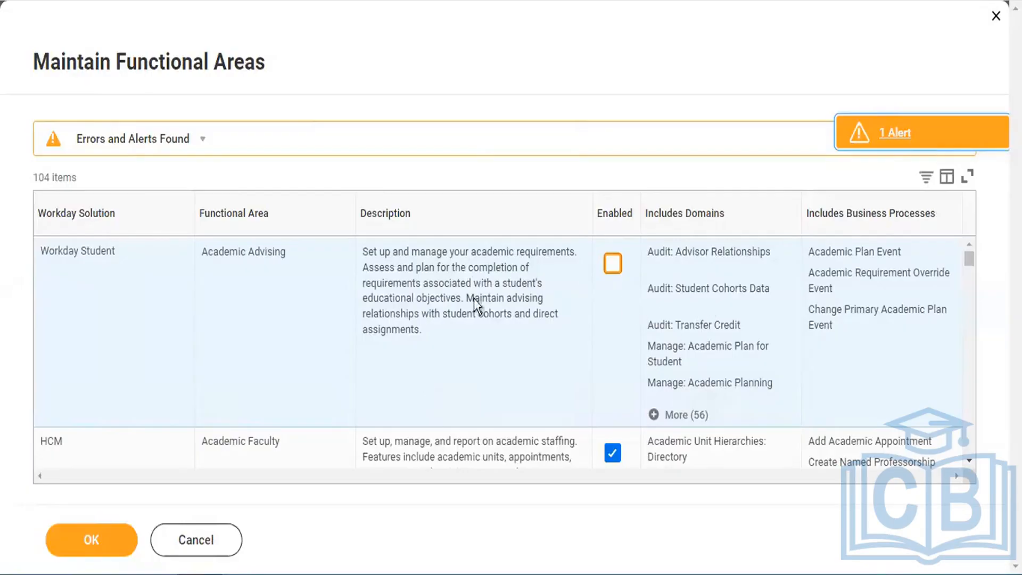
click(97, 536)
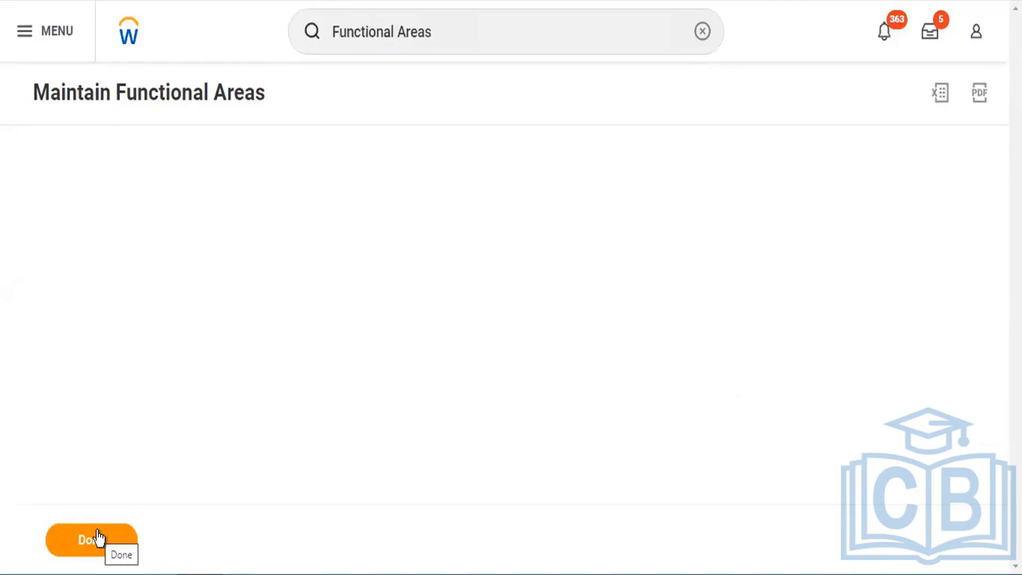
Step: Check the Enabled status of Academic Advising and the following functional areas in the submitted table, and close the page
scroll(426, 386, down, 2)
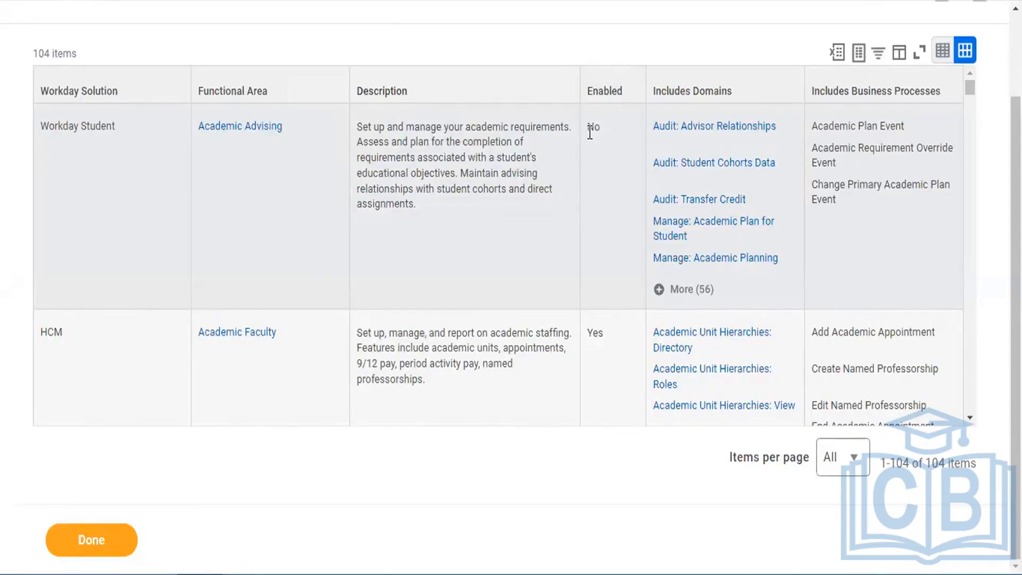
double_click(590, 130)
scroll(607, 317, down, 3)
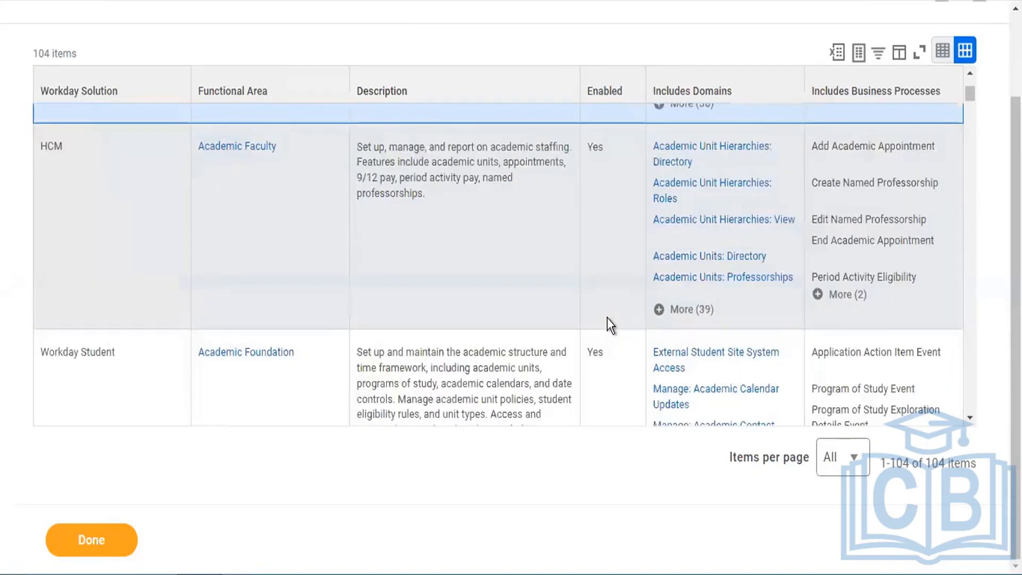
scroll(606, 317, down, 5)
scroll(607, 318, down, 5)
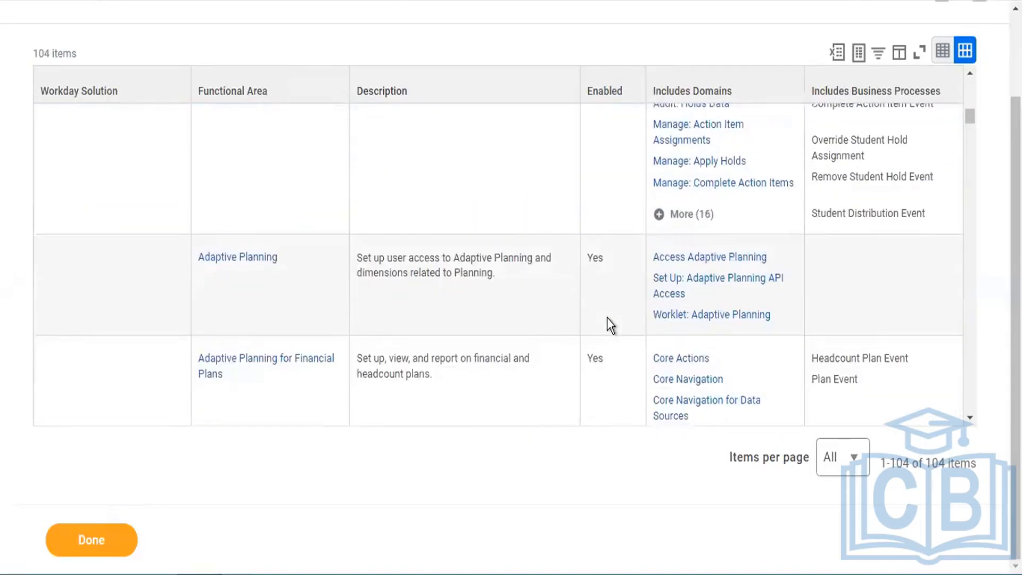
scroll(607, 318, down, 4)
scroll(607, 317, up, 9)
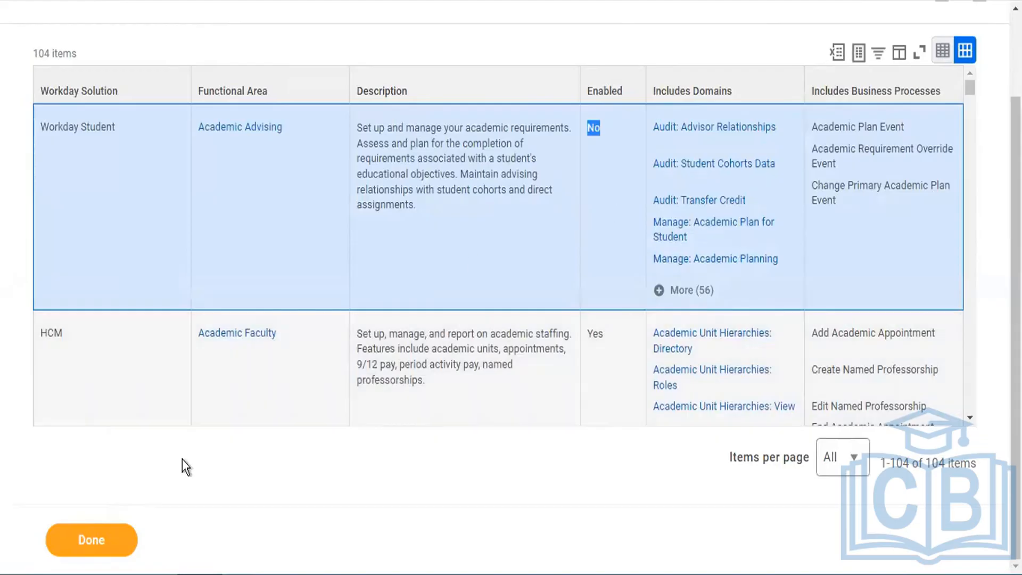
click(92, 554)
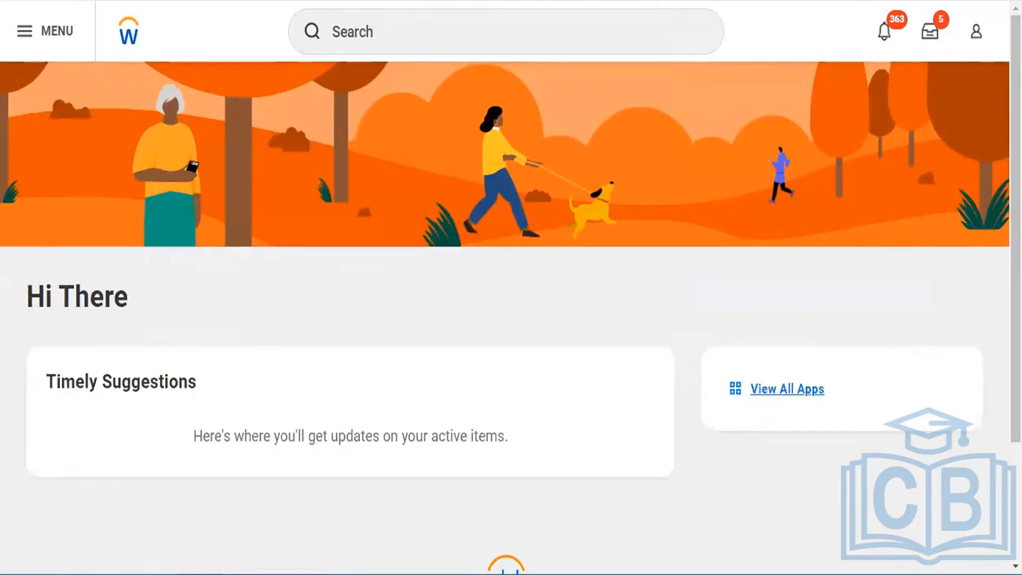
Step: Search for "Functional Areas" again and reopen the Maintain Functional Areas task
click(503, 25)
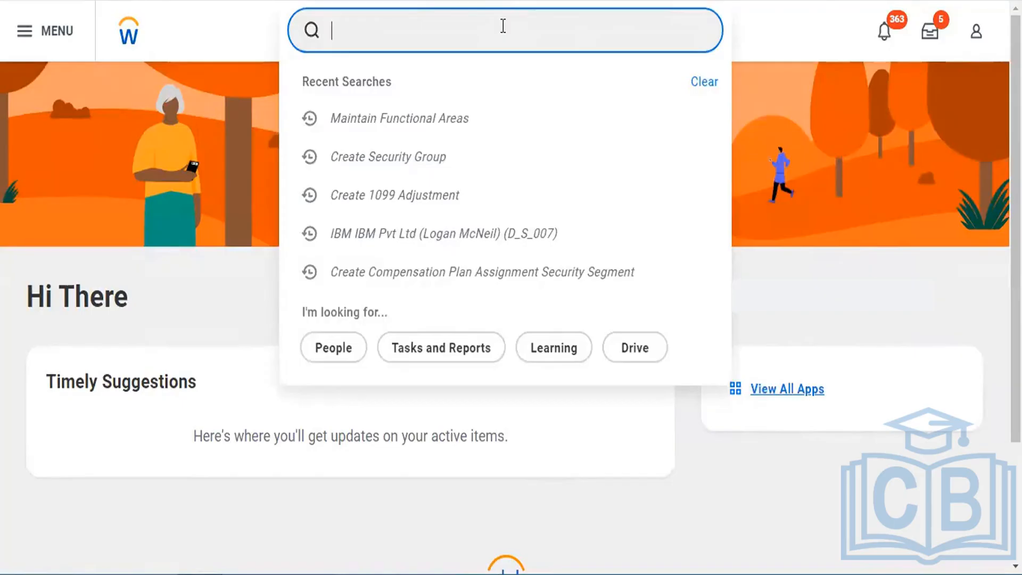
text(Functional Areas)
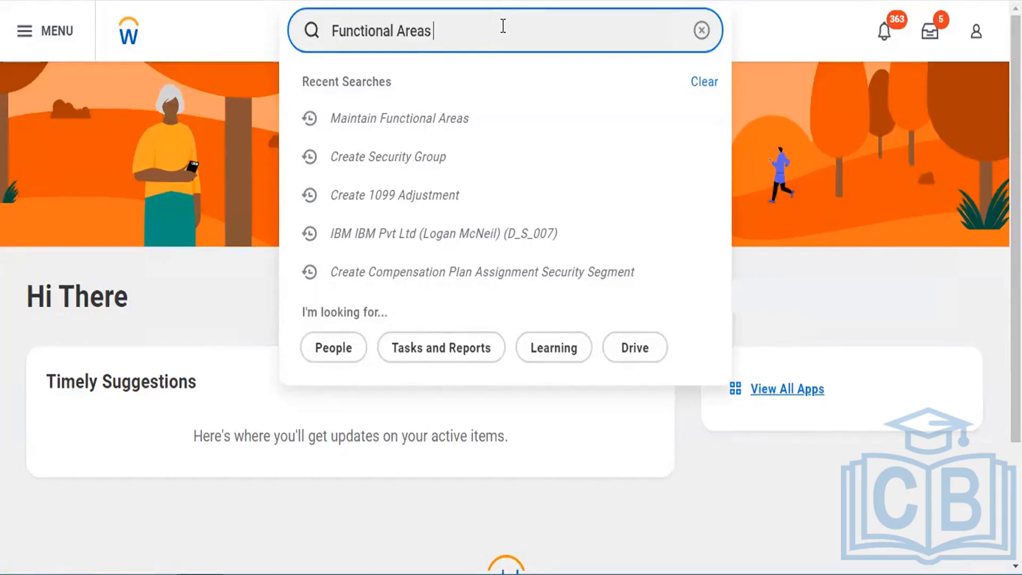
click(394, 157)
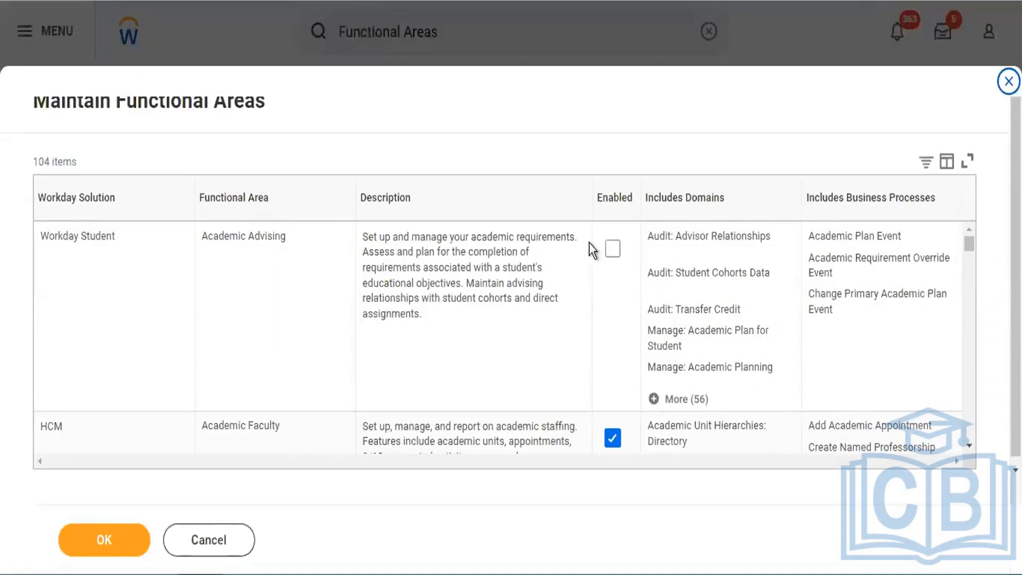
Step: Enable the Academic Advising functional area and read the resulting alert
click(612, 250)
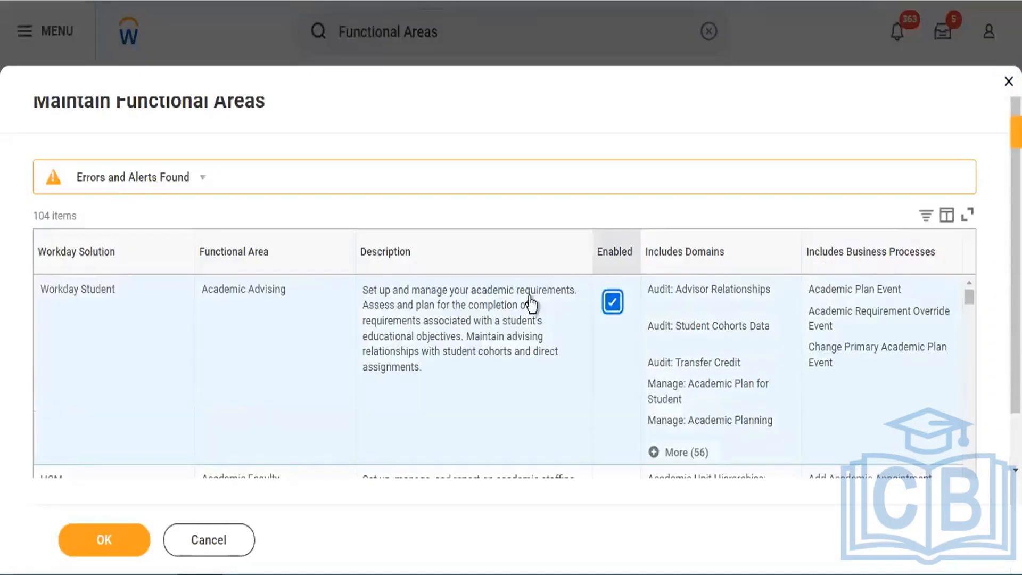
scroll(287, 326, down, 3)
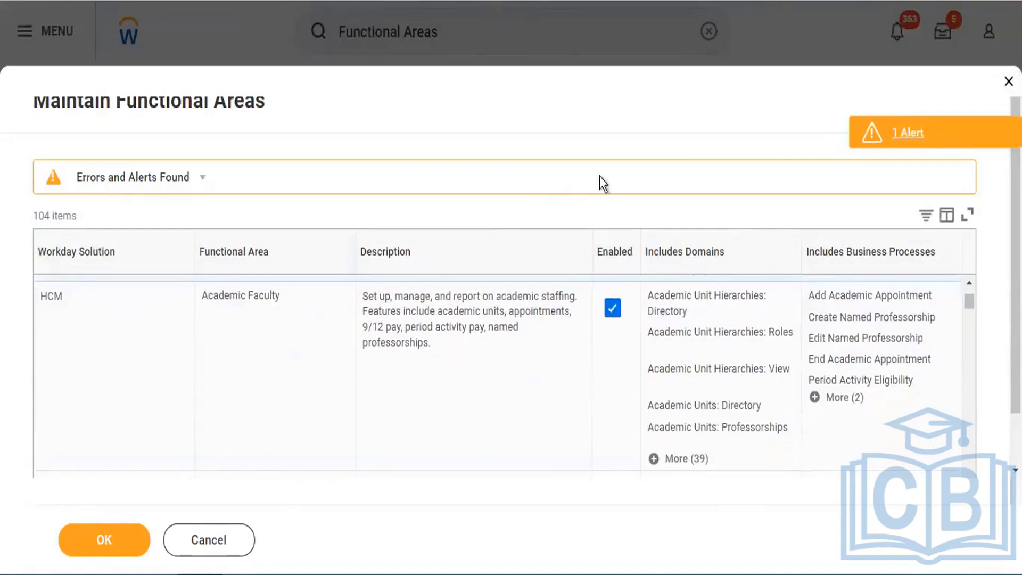
click(908, 128)
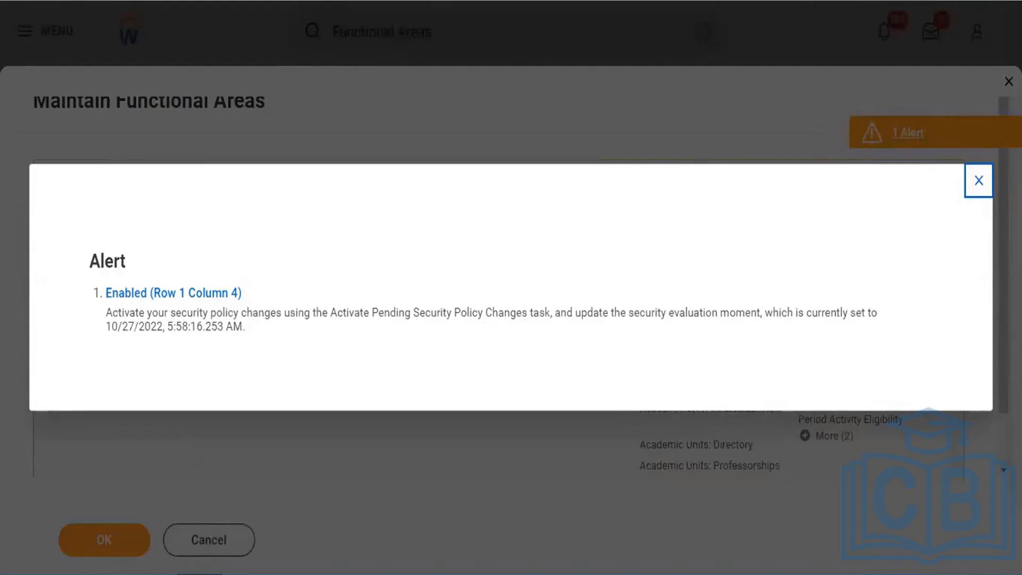
click(979, 182)
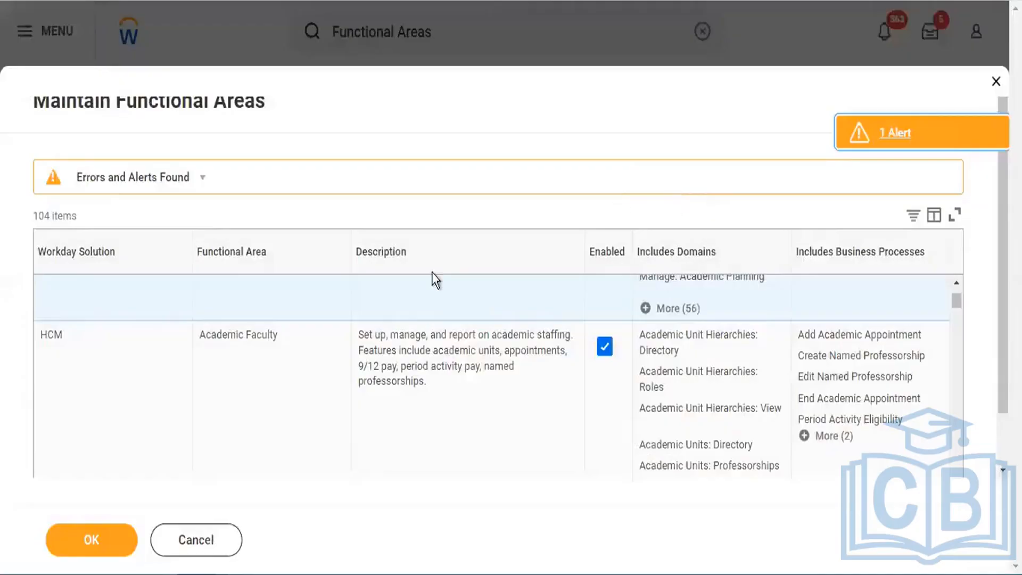
scroll(433, 283, down, 2)
scroll(434, 283, up, 5)
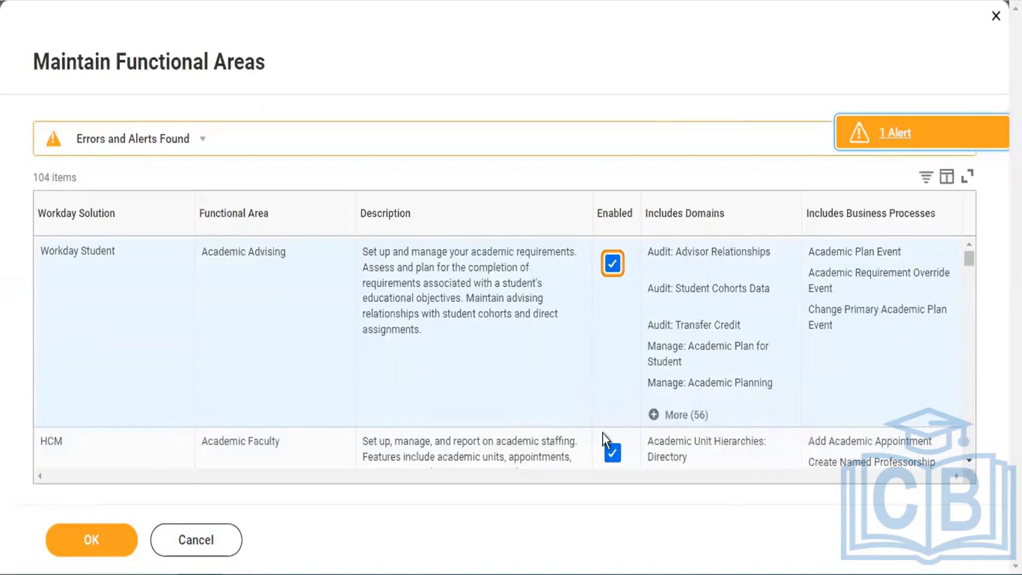
Step: Disable the Academic Faculty, Academic Foundation and Accounting Center functional areas
click(612, 453)
scroll(612, 456, down, 4)
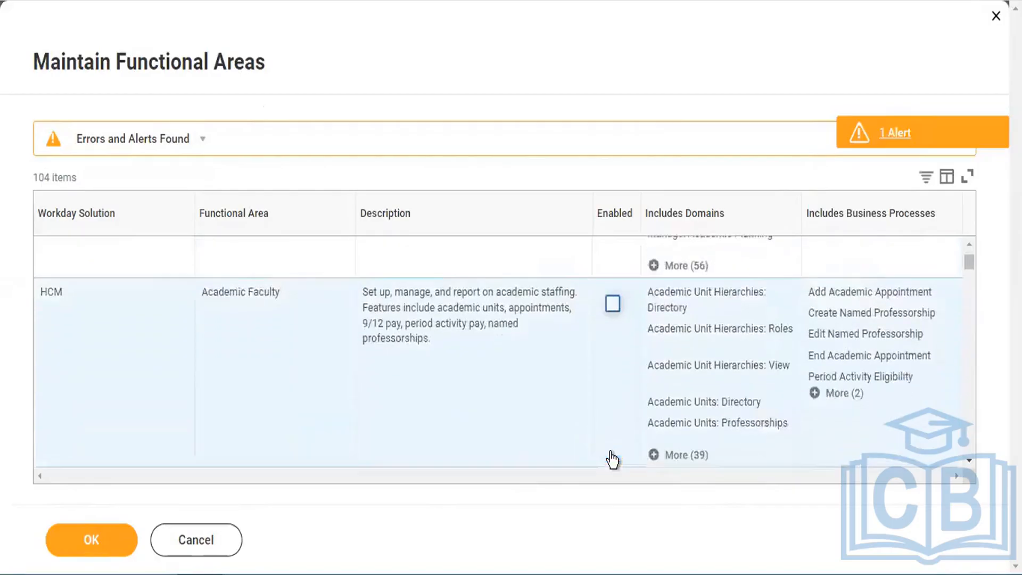
click(613, 432)
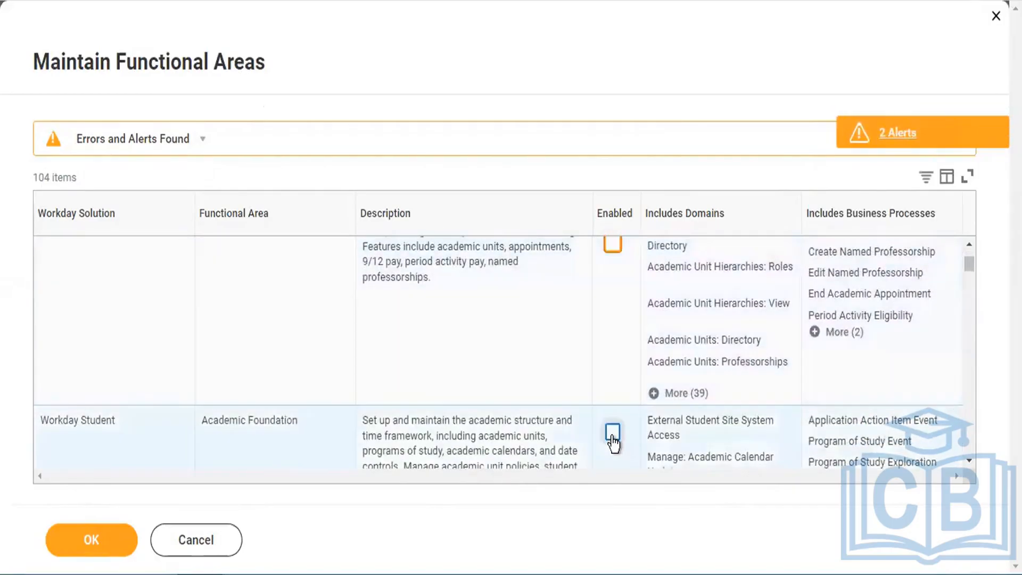
scroll(612, 437, down, 5)
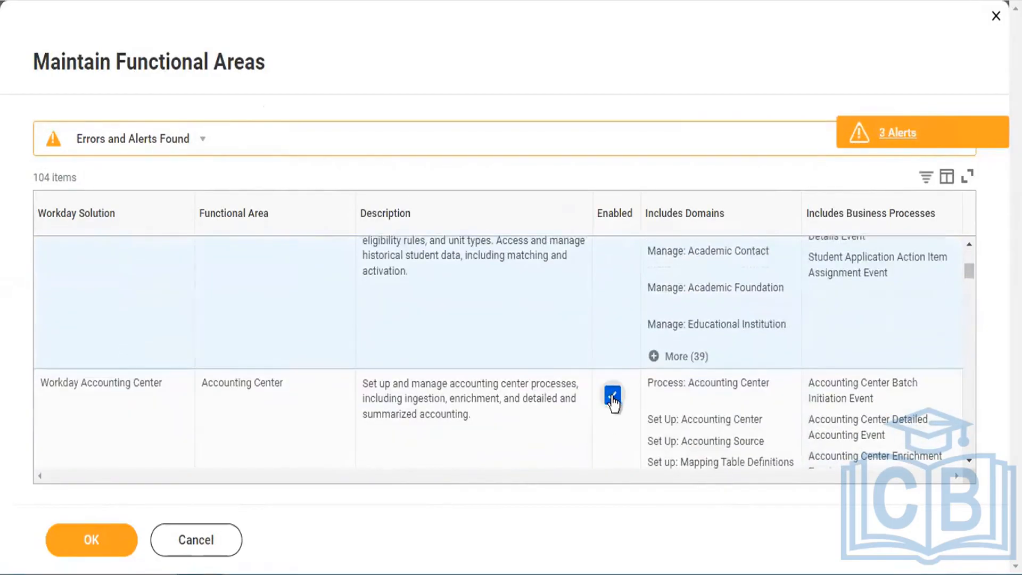
click(613, 397)
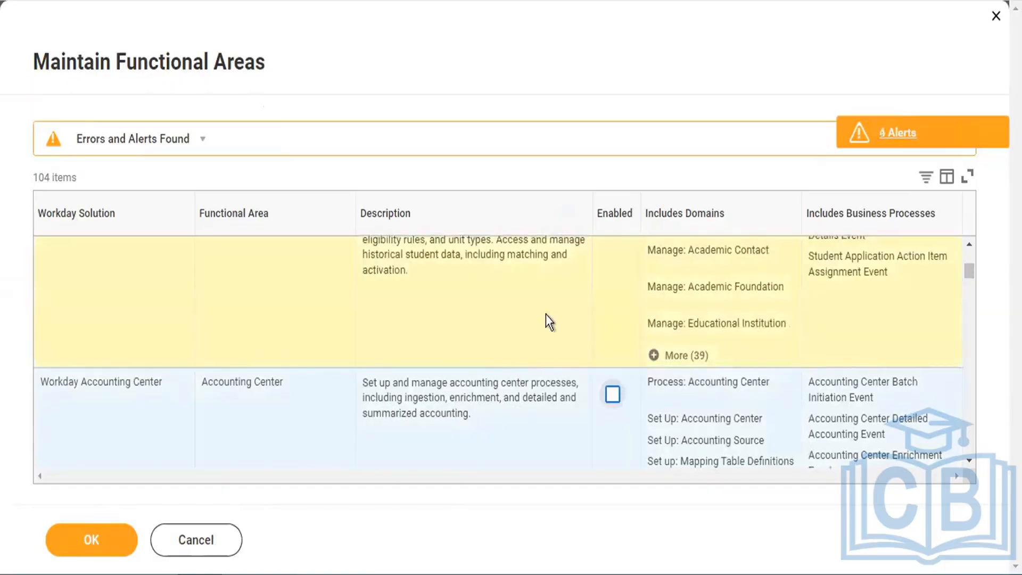
Step: Review the changed functional area rows, read the alerts and submit the changes
scroll(547, 322, up, 2)
scroll(548, 320, up, 1)
scroll(548, 315, down, 2)
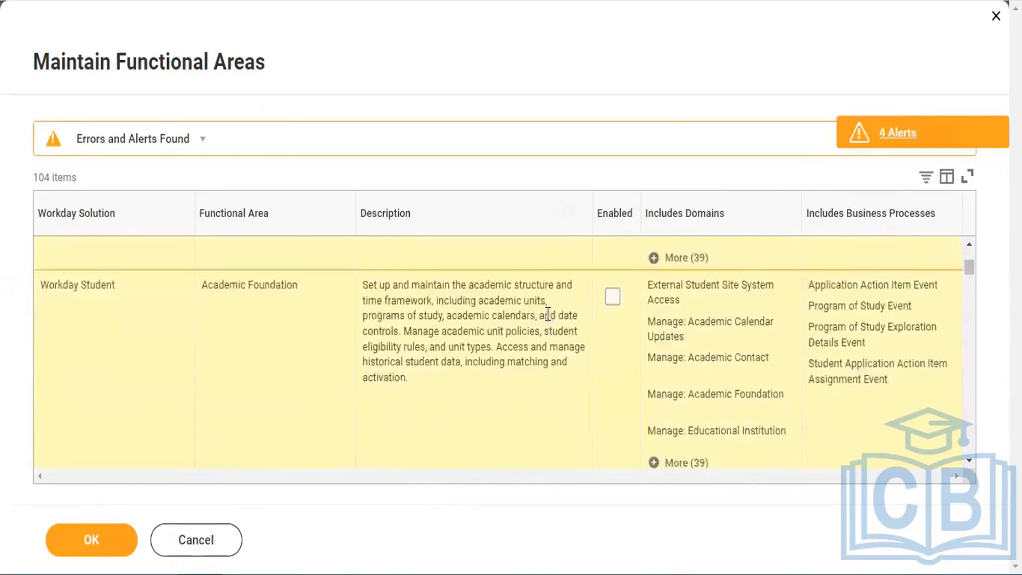
scroll(547, 314, up, 2)
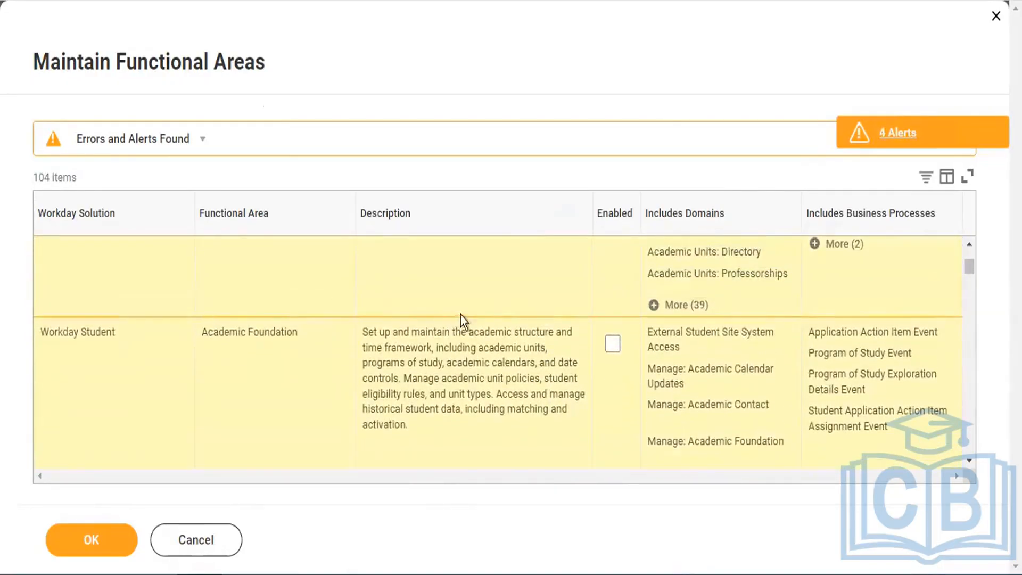
scroll(476, 330, up, 3)
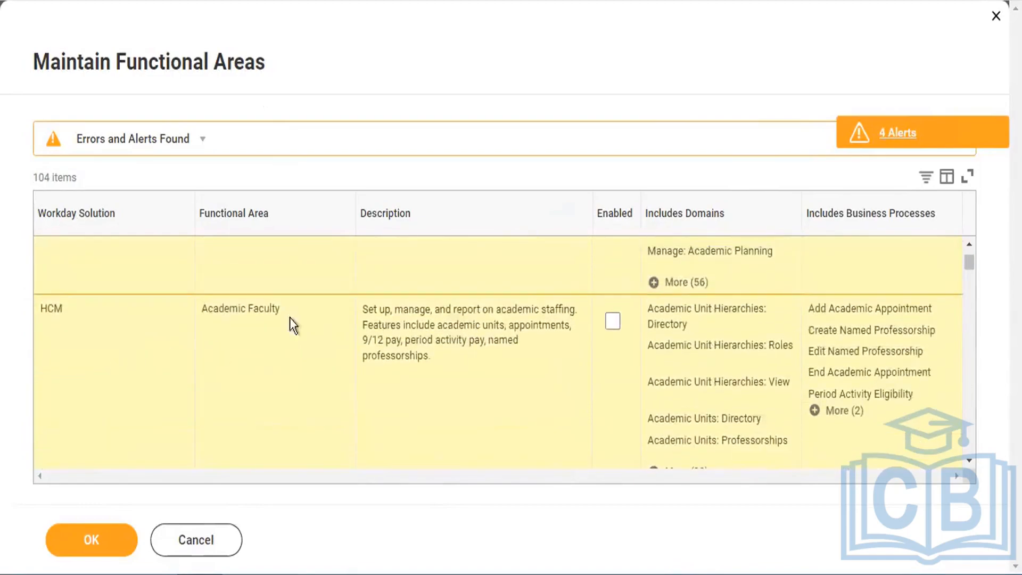
scroll(521, 360, up, 3)
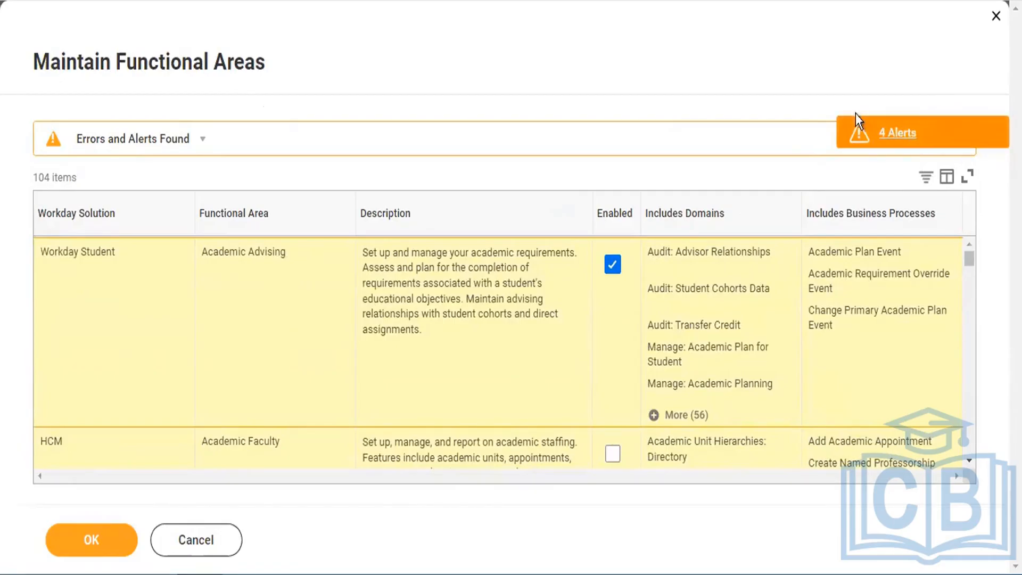
click(884, 136)
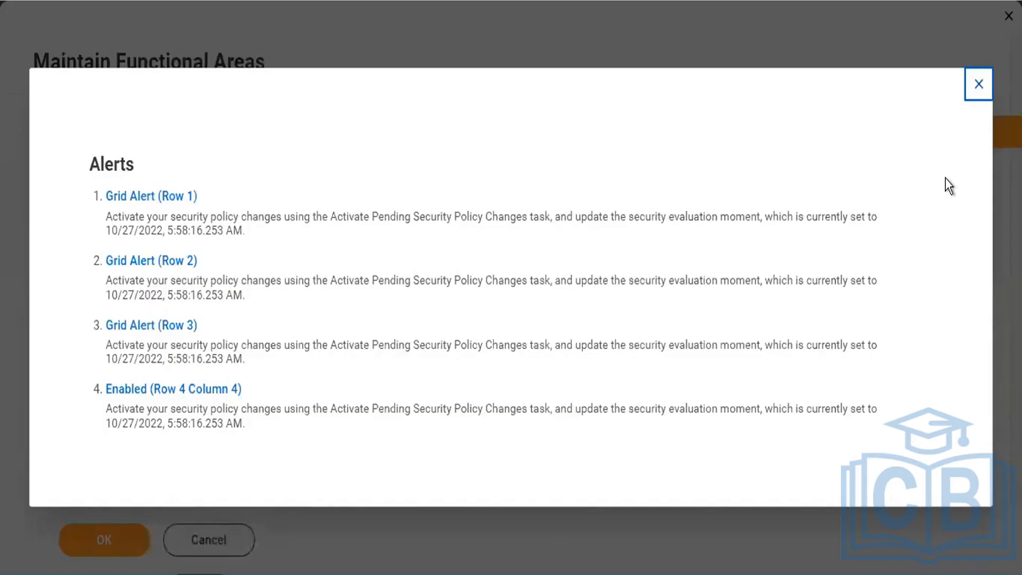
click(981, 91)
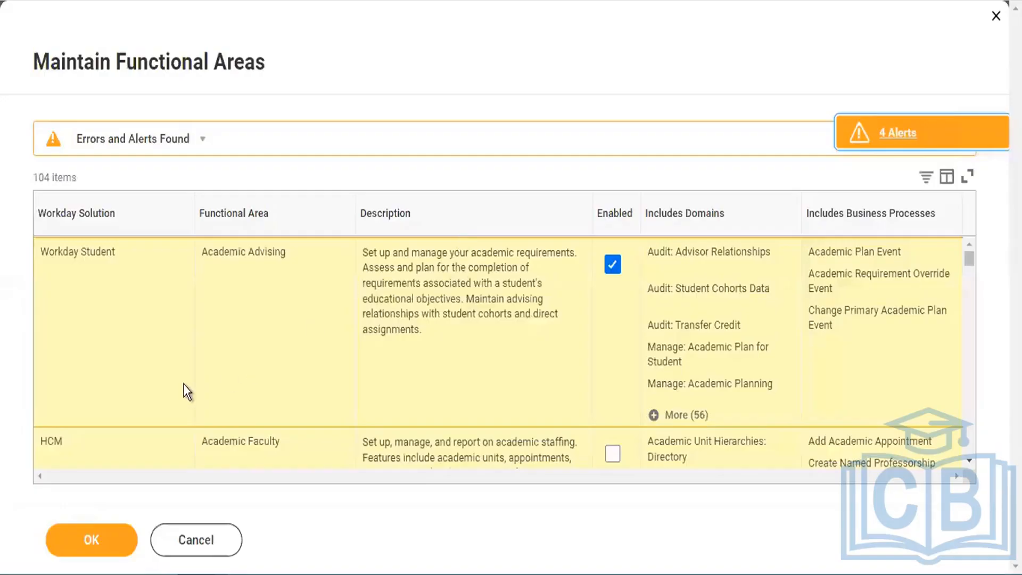
click(98, 536)
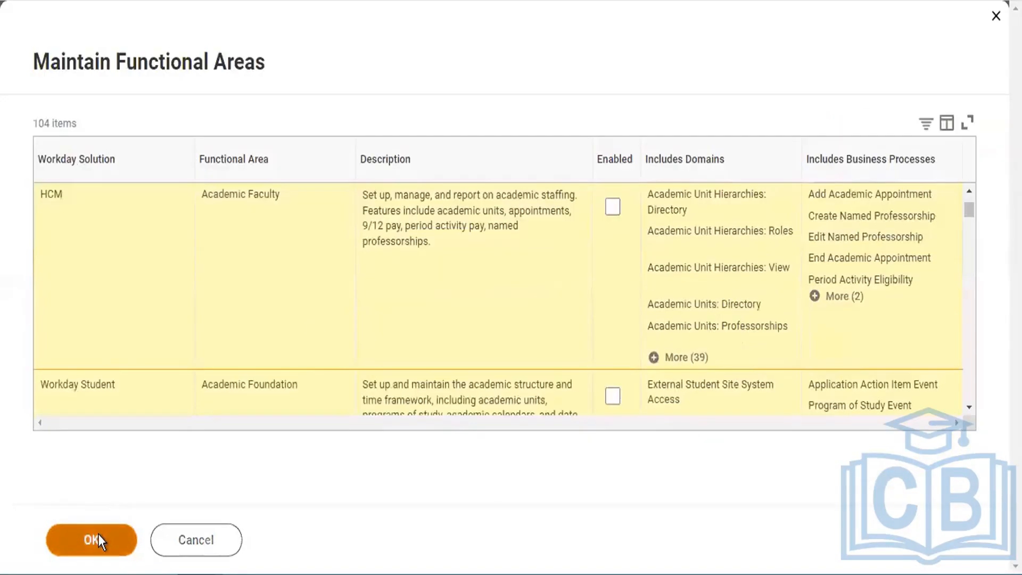
click(98, 534)
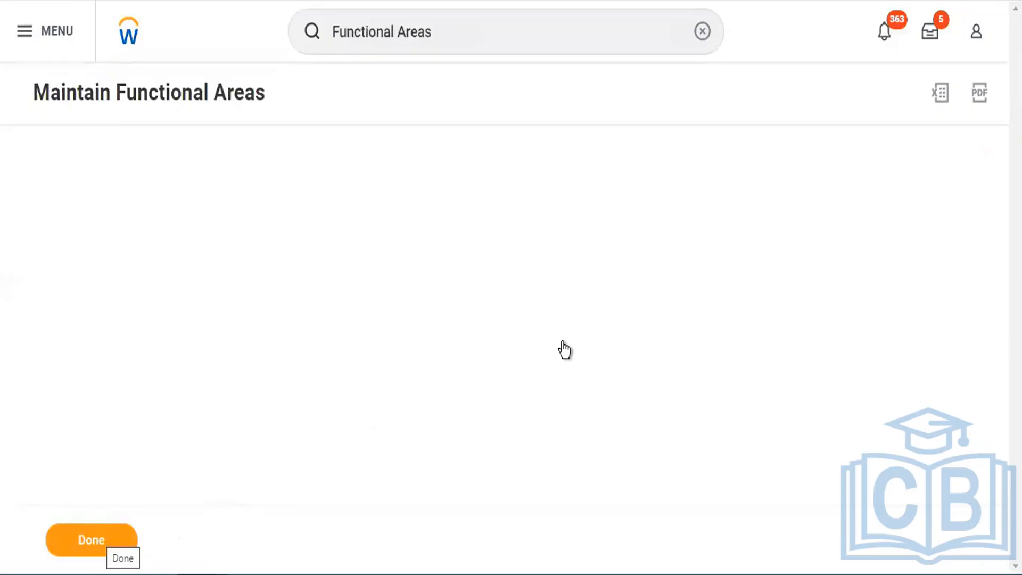
Step: Check the Enabled status from Academic Advising through Accounting Center in the submitted table, and close the page
scroll(562, 343, down, 2)
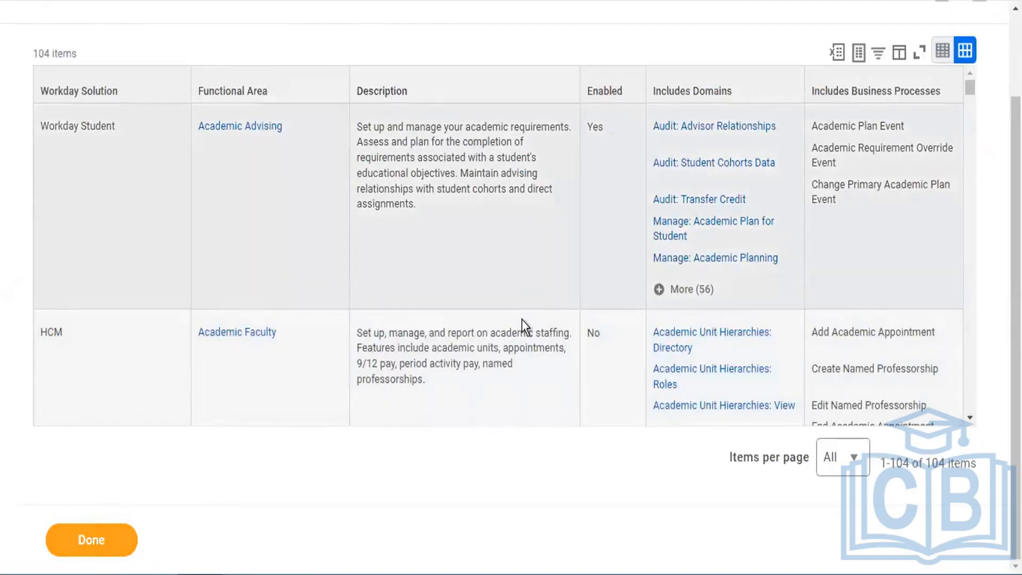
scroll(601, 346, down, 1)
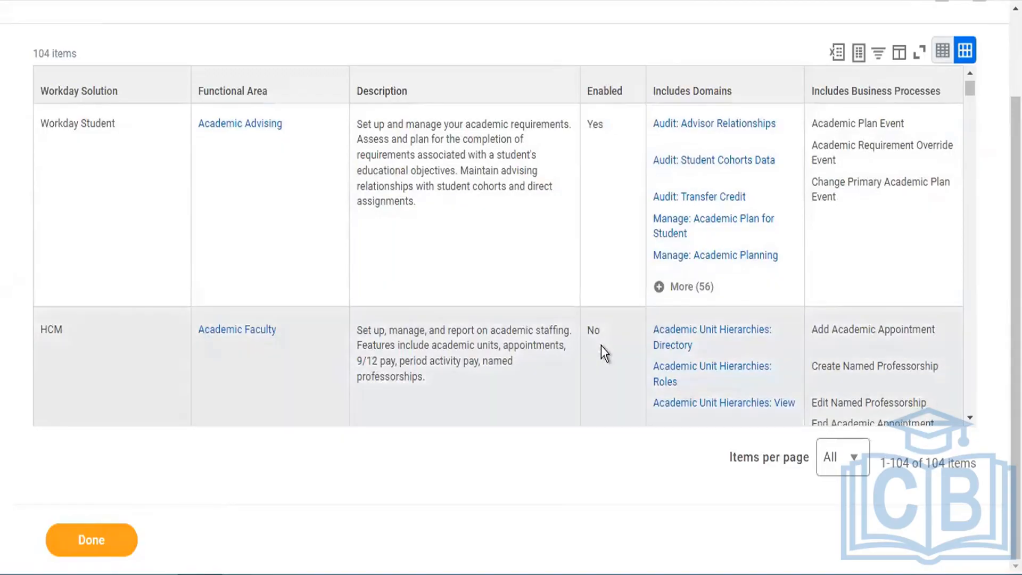
scroll(601, 346, down, 3)
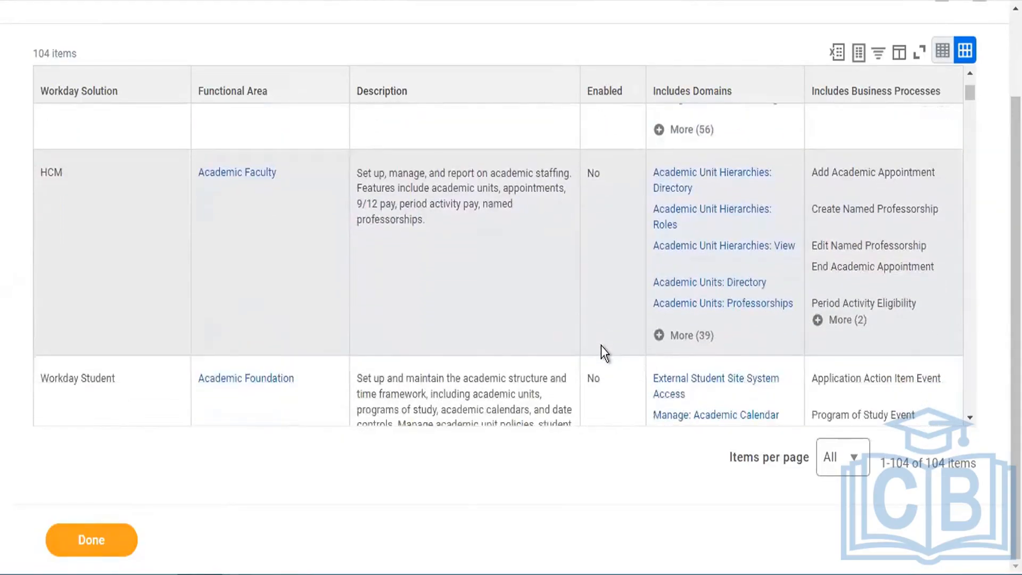
scroll(601, 346, down, 1)
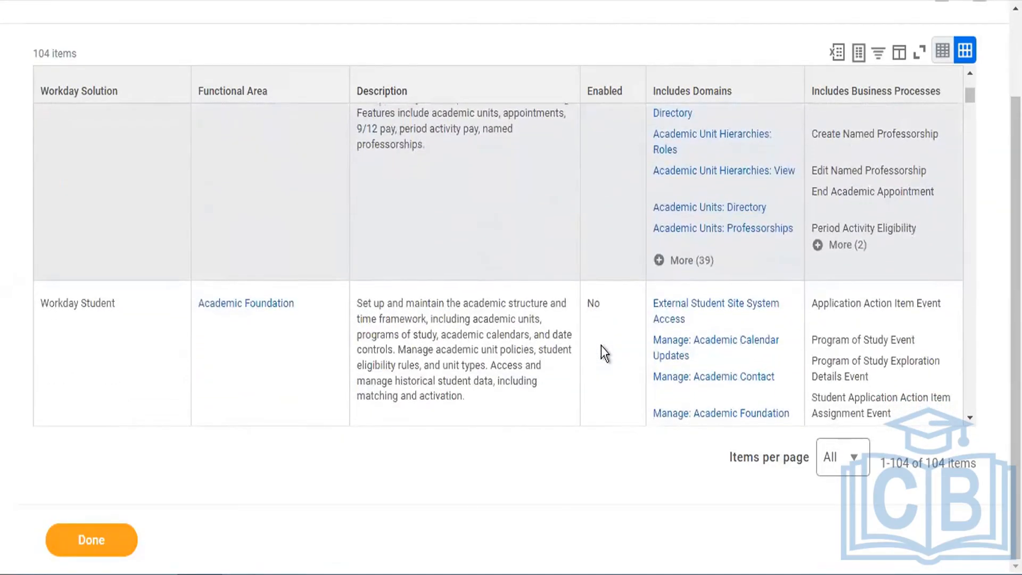
scroll(601, 346, down, 3)
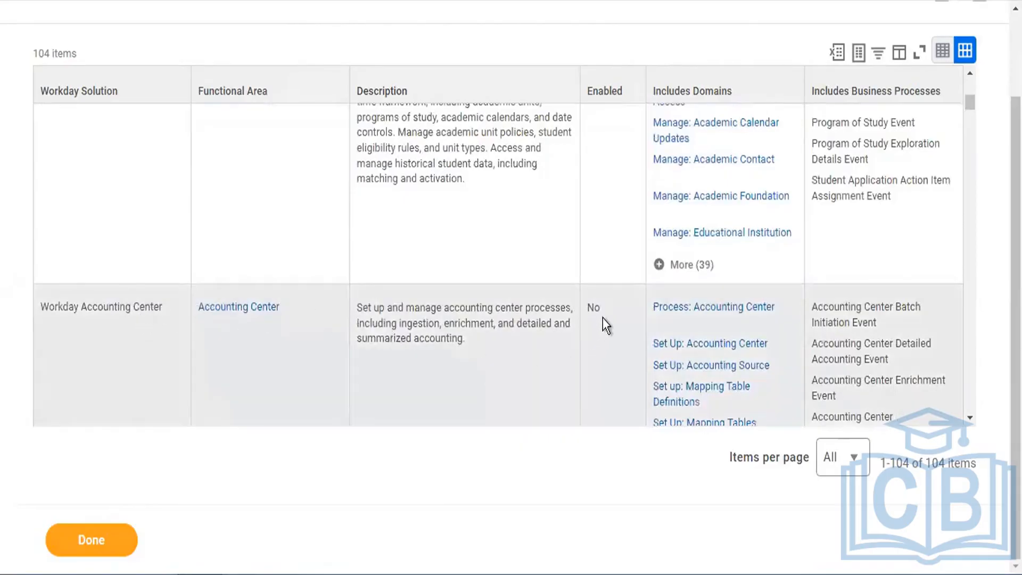
scroll(602, 318, down, 3)
click(104, 539)
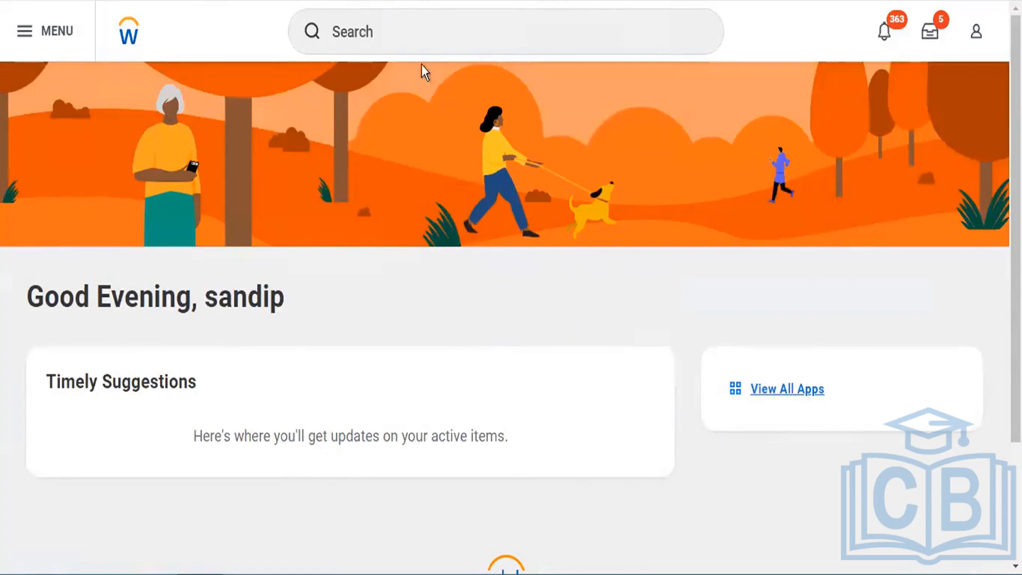
Step: Search for "Functional Areas" and open the Maintain Functional Areas task
click(411, 43)
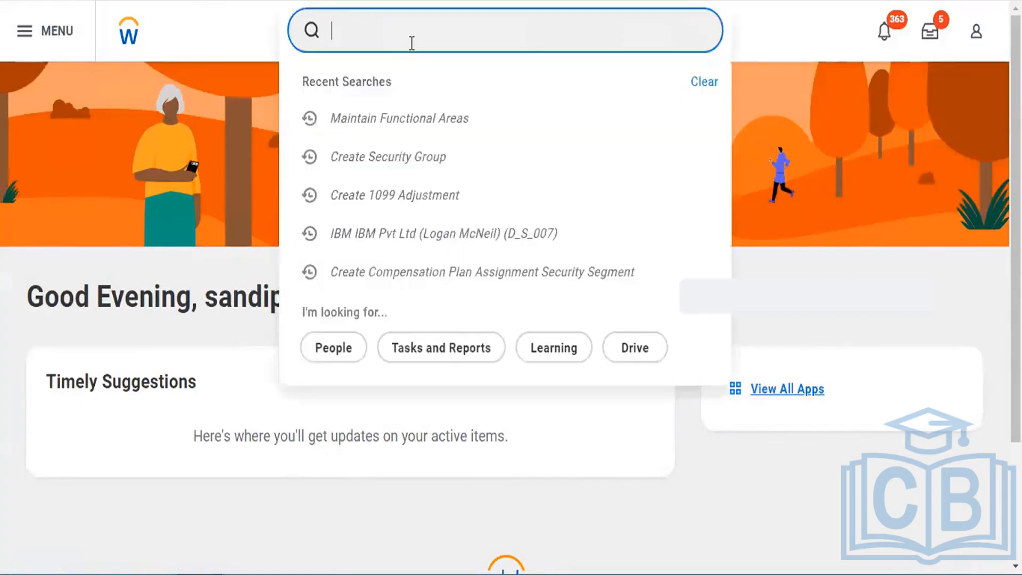
text(Functional Areas)
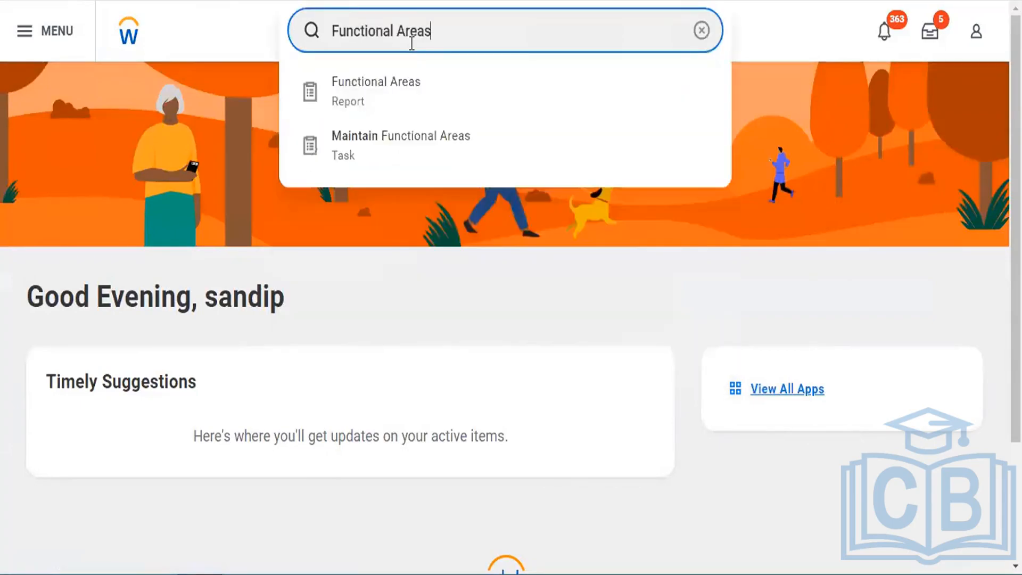
click(361, 144)
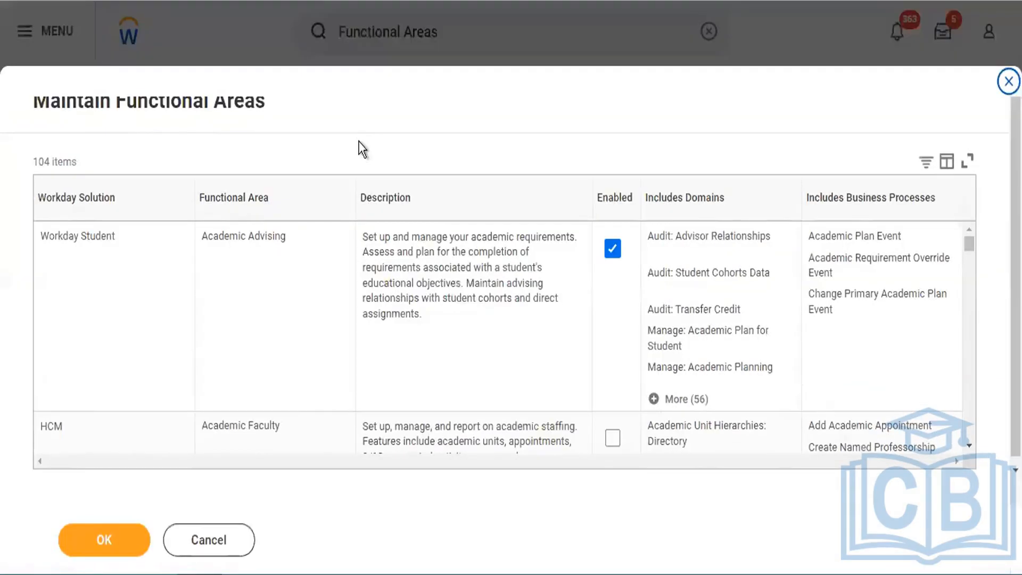
Step: Enable the Academic Faculty, Academic Foundation and Accounting Center functional areas and submit the changes
scroll(580, 452, down, 3)
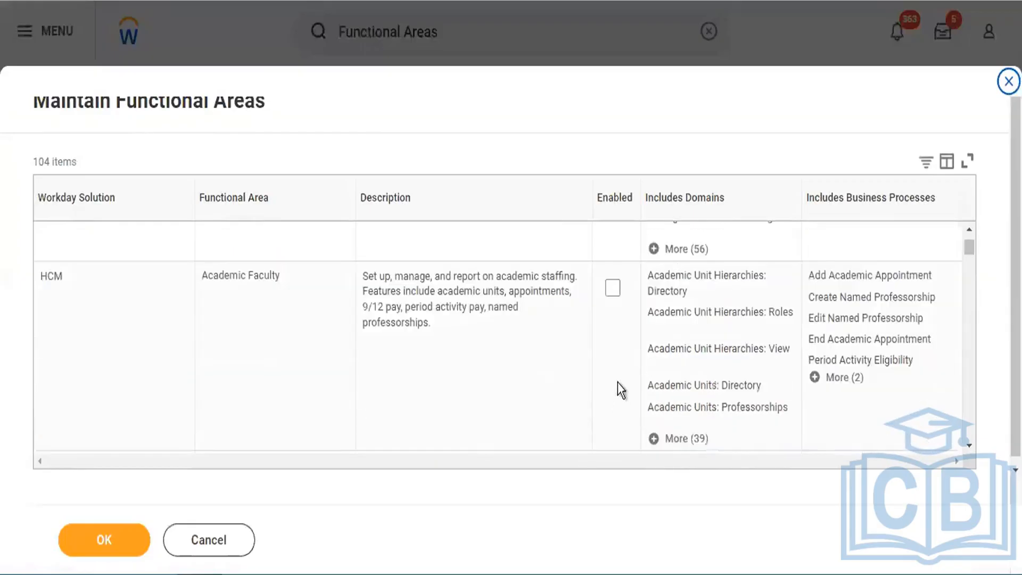
click(612, 288)
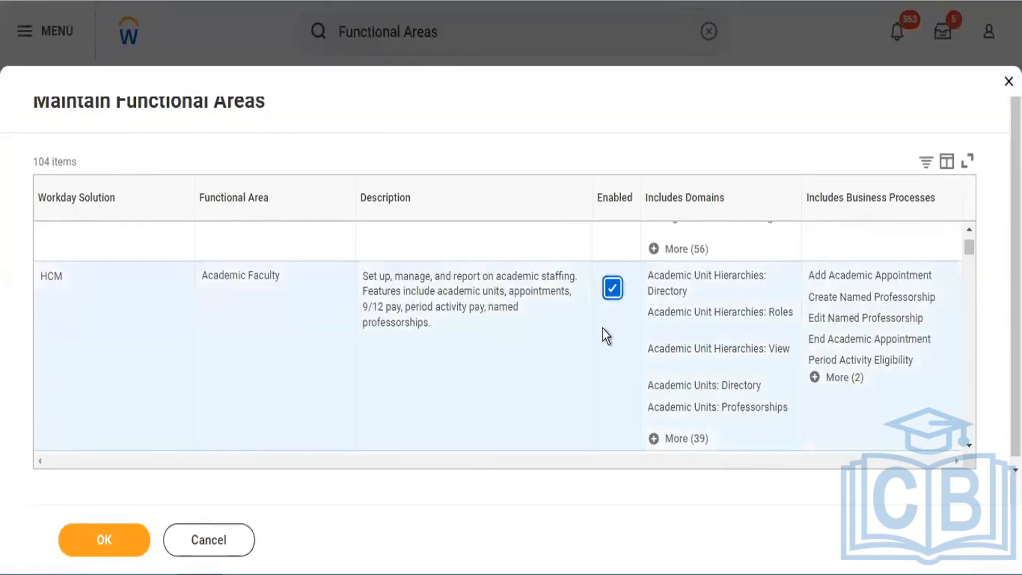
scroll(603, 327, down, 3)
scroll(603, 328, down, 1)
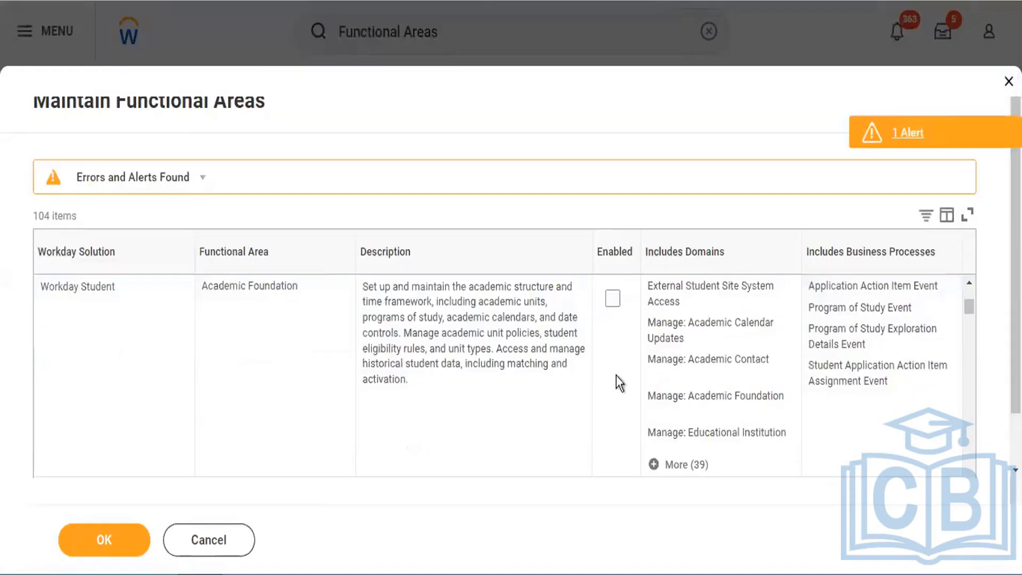
click(612, 294)
scroll(600, 368, down, 3)
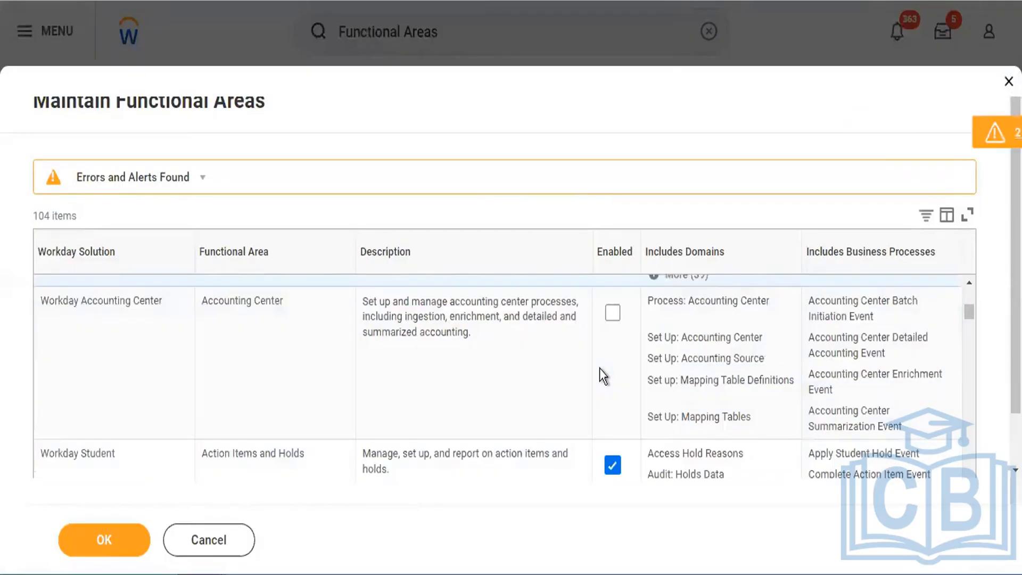
click(612, 311)
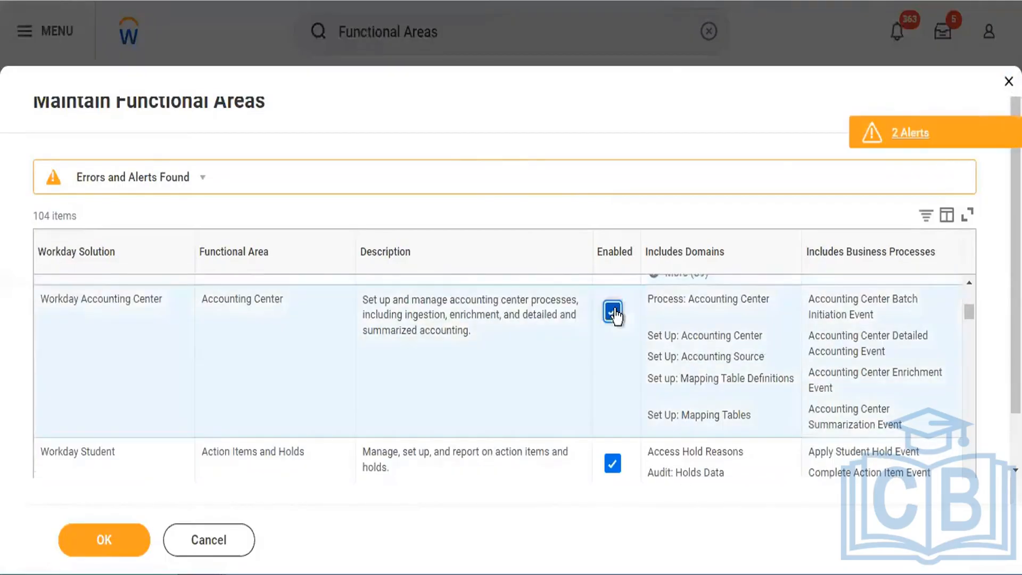
click(104, 540)
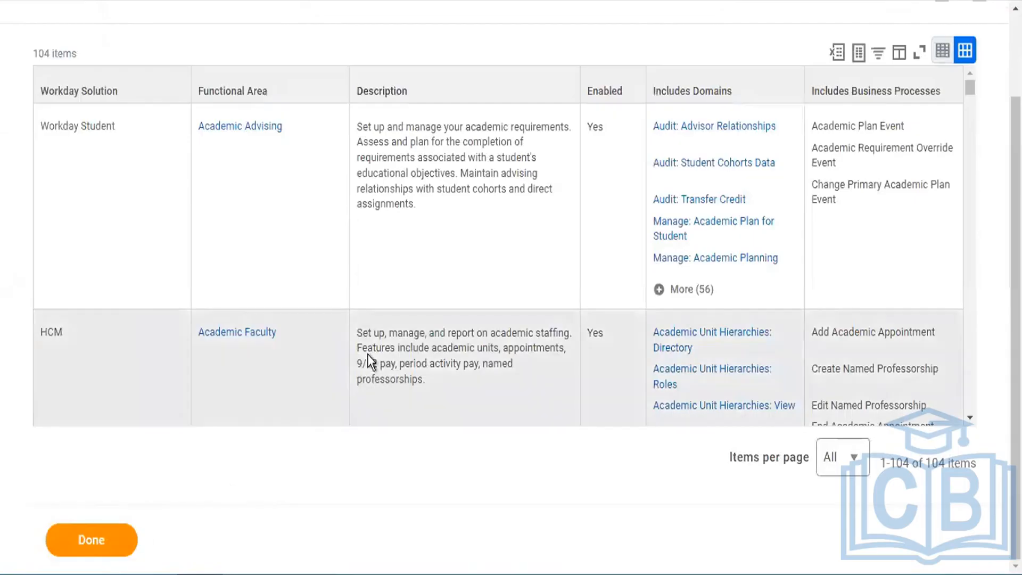
Step: Check the Enabled status of Academic Advising, Academic Faculty, Academic Foundation and Accounting Center in the submitted table
scroll(368, 354, down, 2)
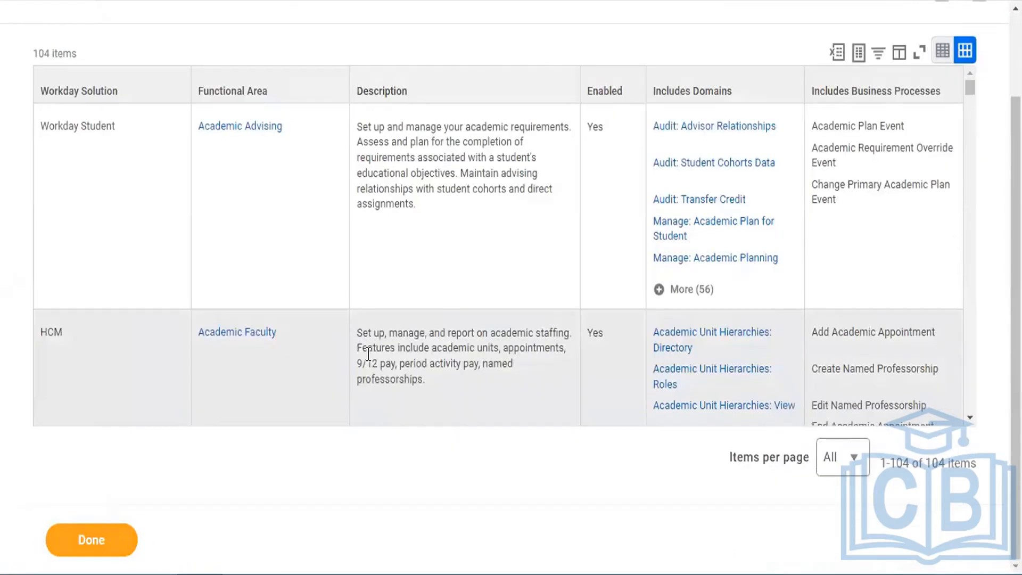
scroll(369, 354, down, 3)
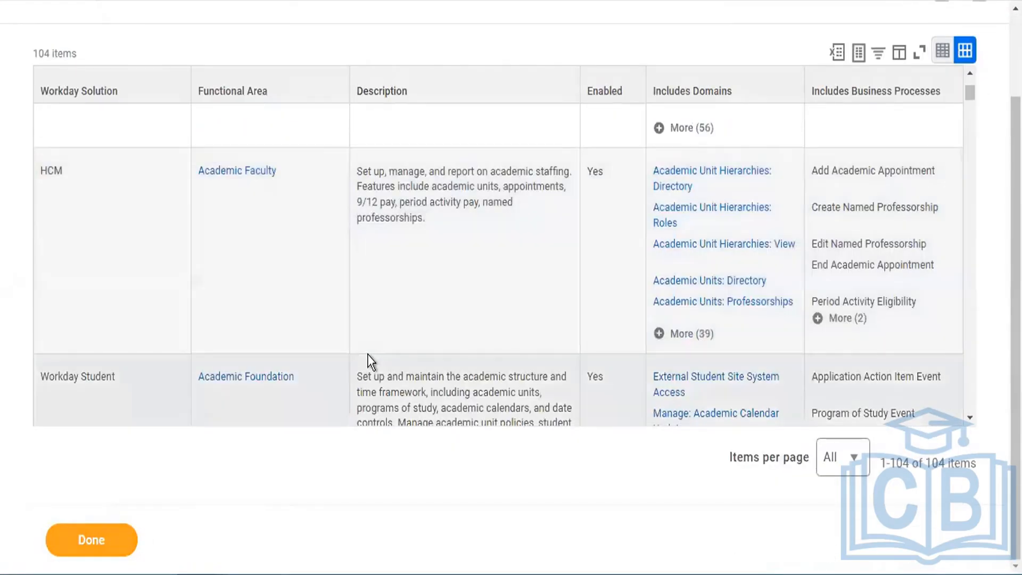
scroll(371, 362, down, 3)
scroll(367, 353, down, 2)
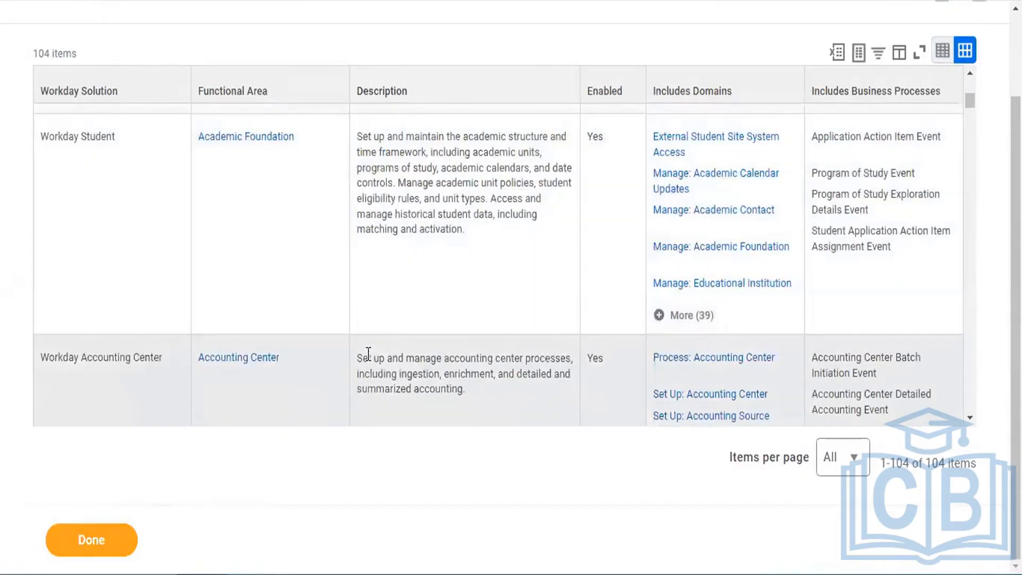
scroll(369, 354, up, 4)
scroll(369, 354, up, 4)
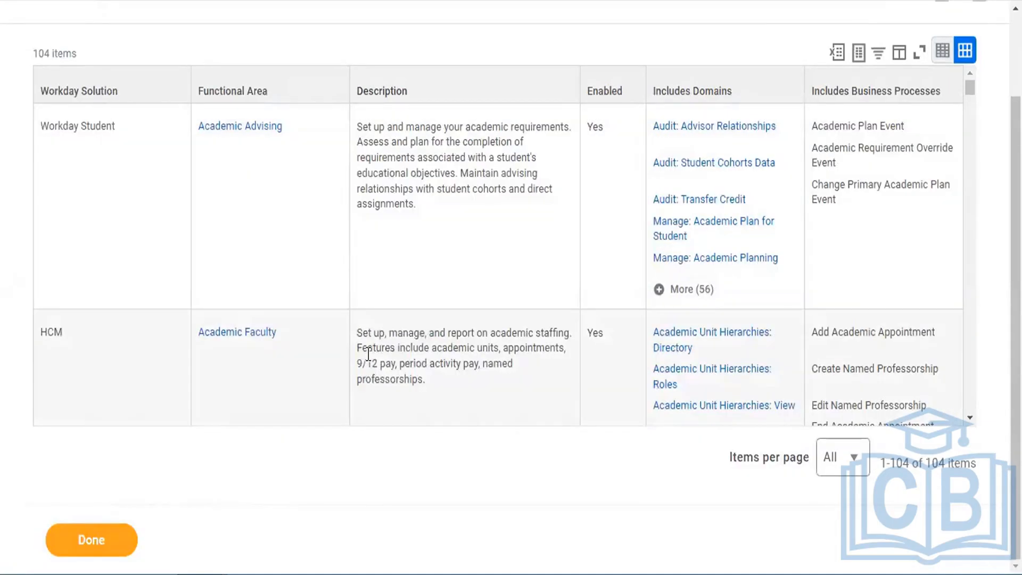